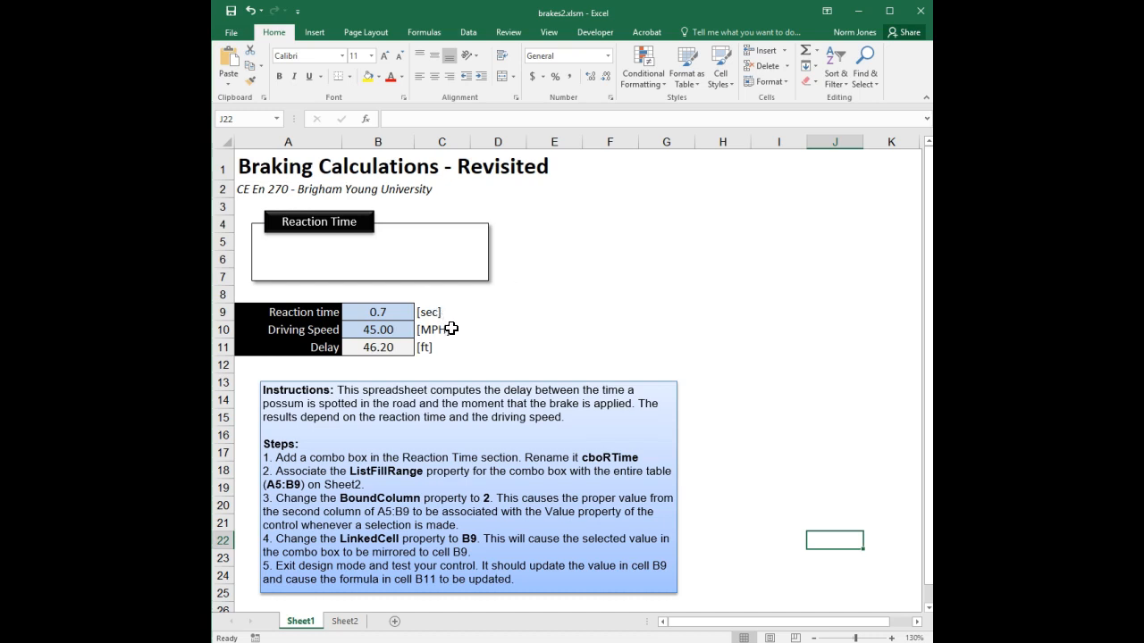
Select reaction time cell B9, then zoom in on the Reaction Times Table on Sheet2
left_click(404, 314)
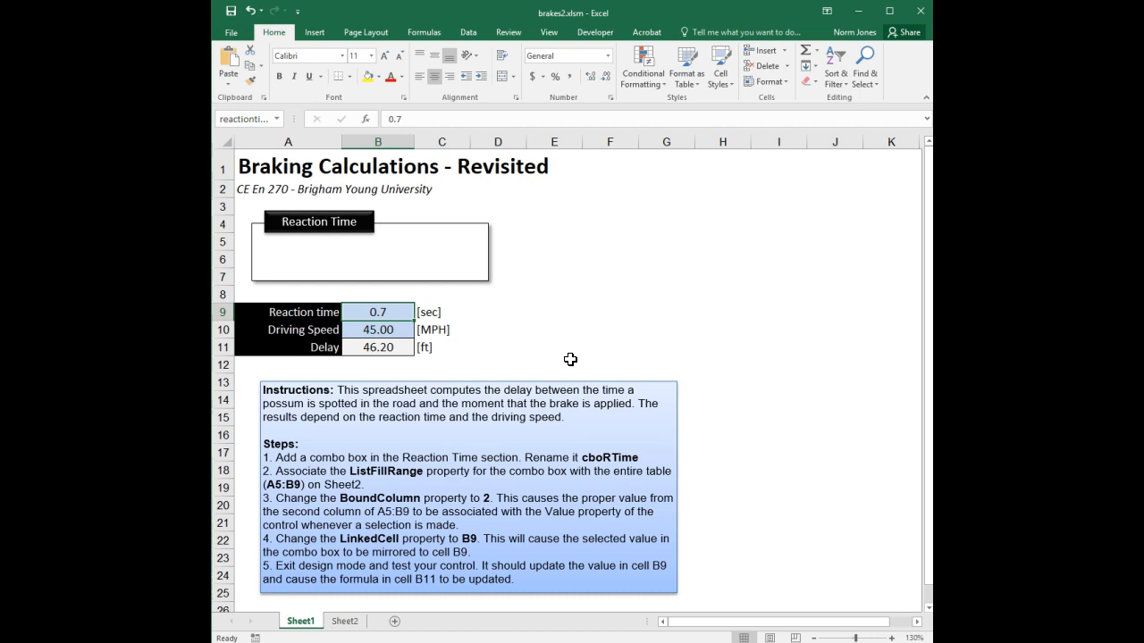
left_click(340, 622)
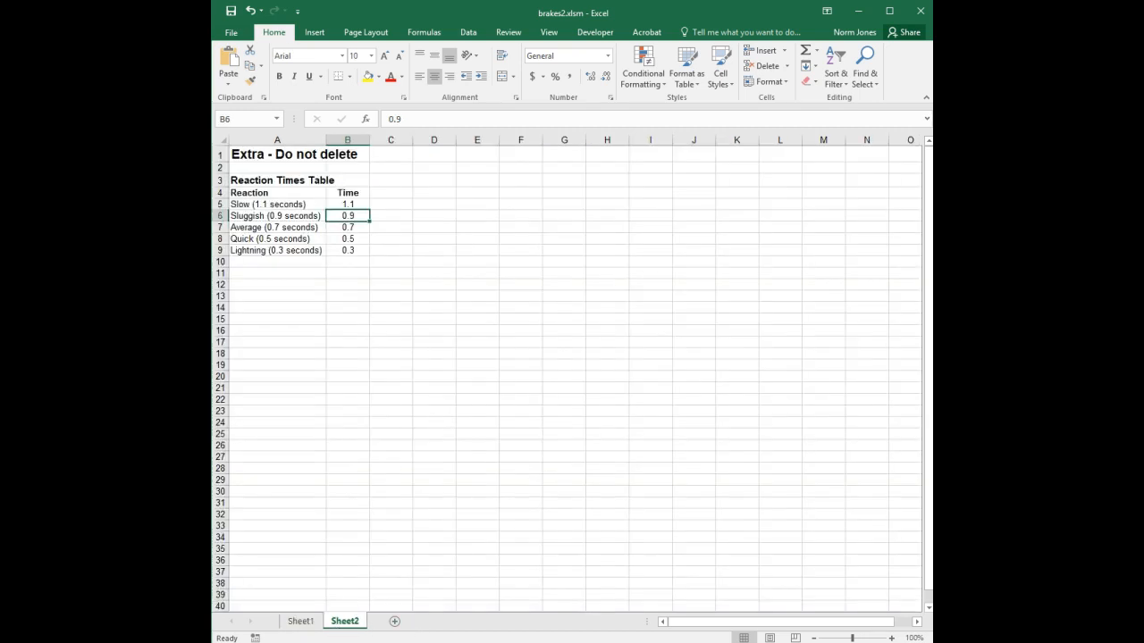
left_click(891, 638)
left_click(890, 638)
left_click(891, 638)
left_click(891, 638)
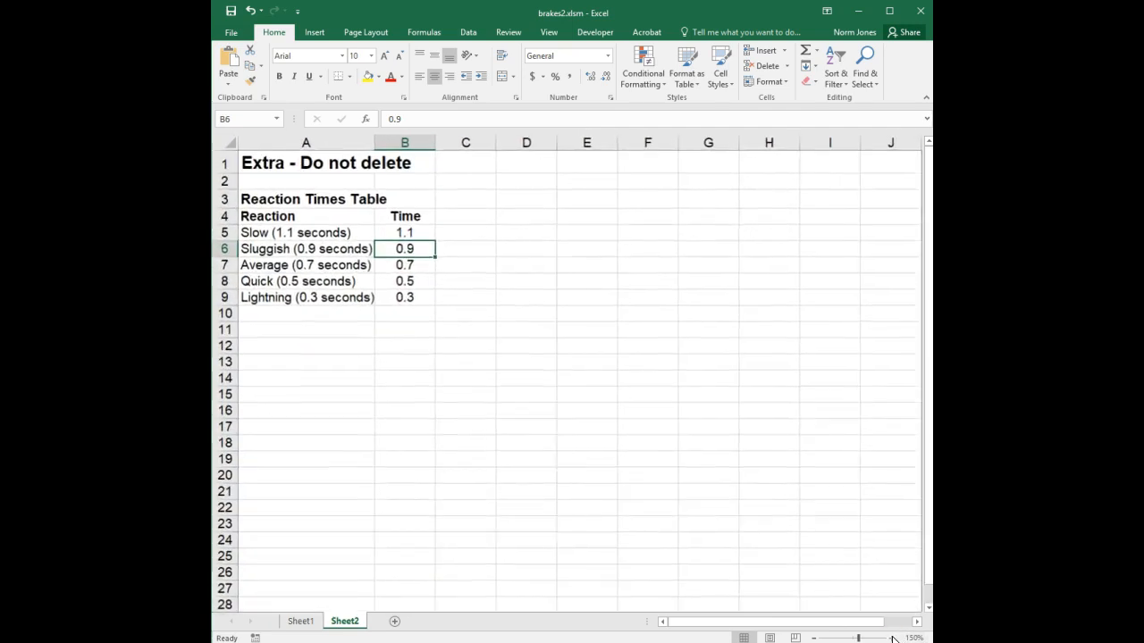
left_click(891, 638)
left_click(891, 638)
left_click(515, 390)
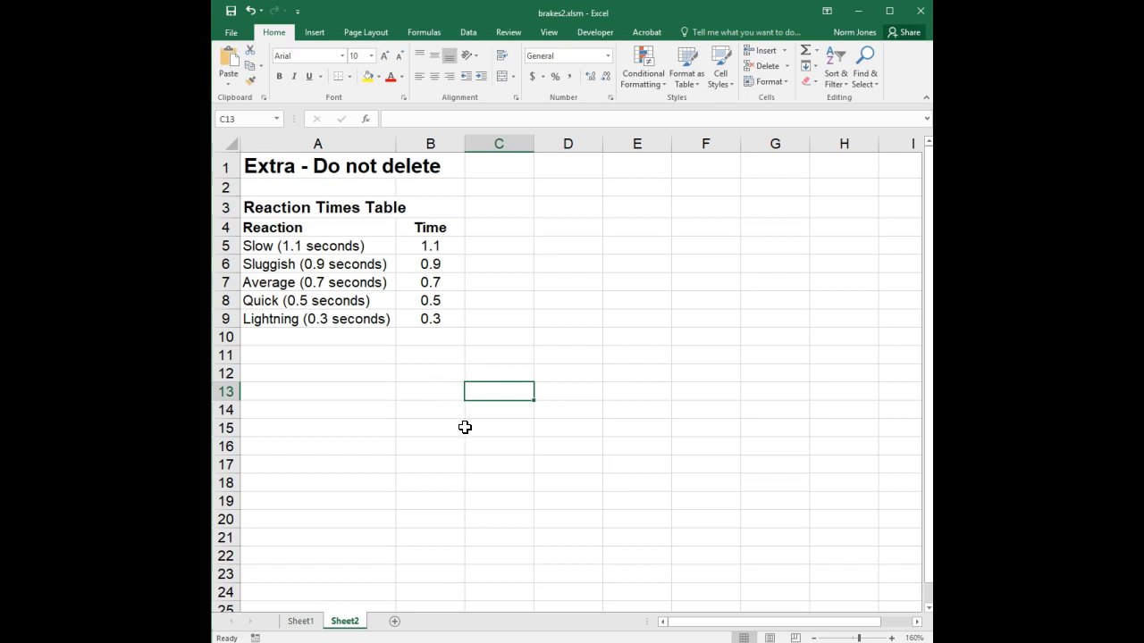
left_click(299, 622)
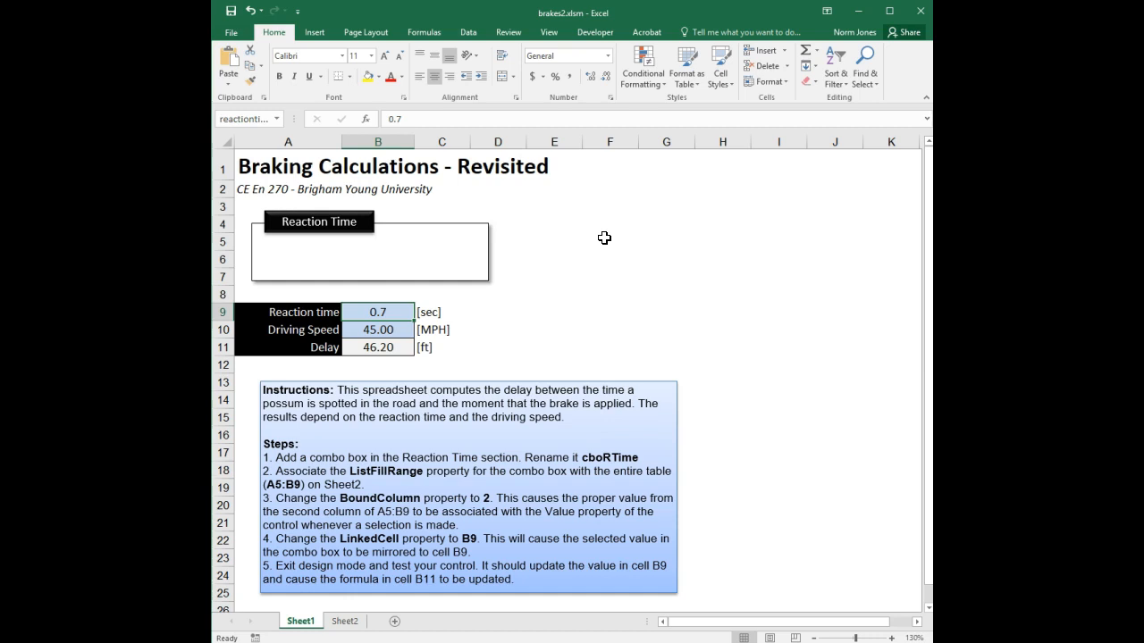
Draw an ActiveX combo box inside the Reaction Time box on the Braking Calculations sheet
left_click(592, 34)
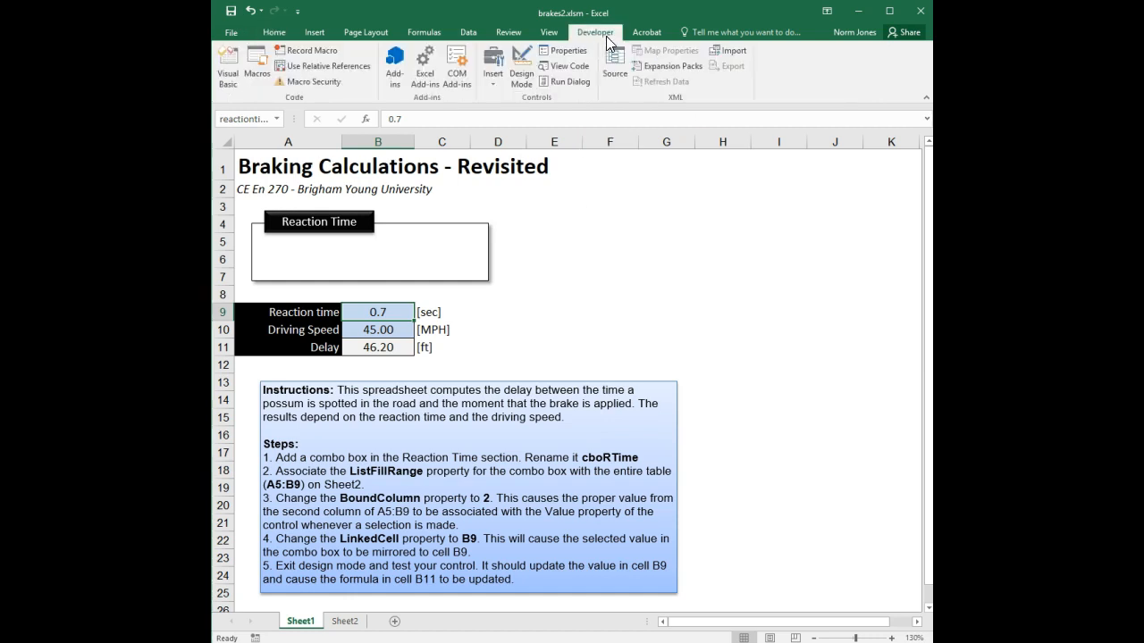
left_click(490, 84)
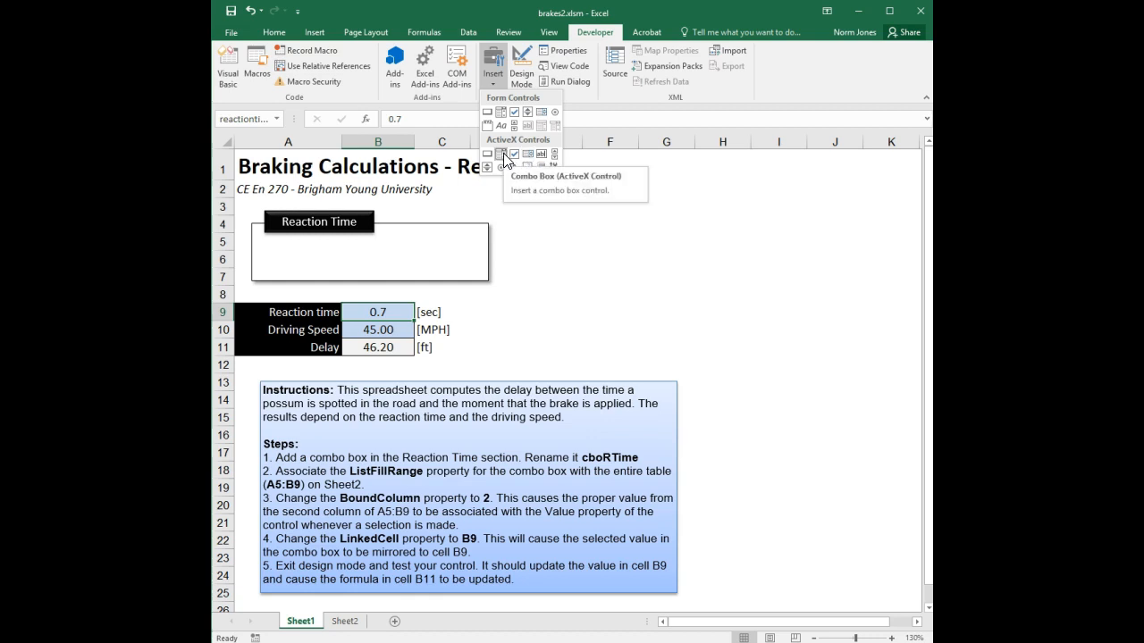
left_click(501, 154)
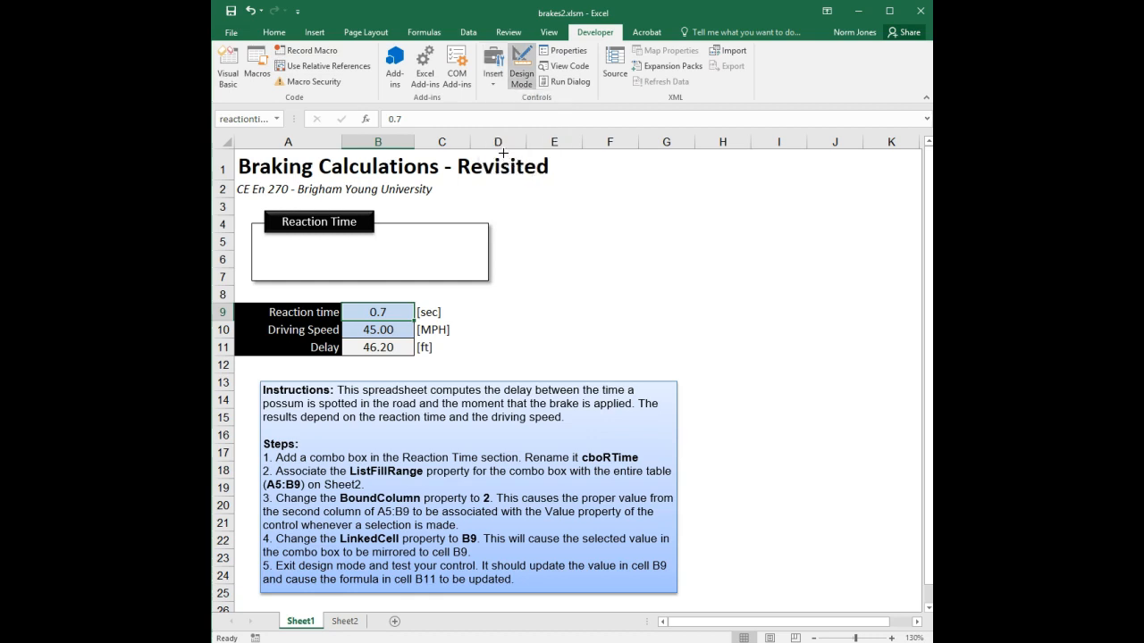
left_click_drag(270, 242, 471, 268)
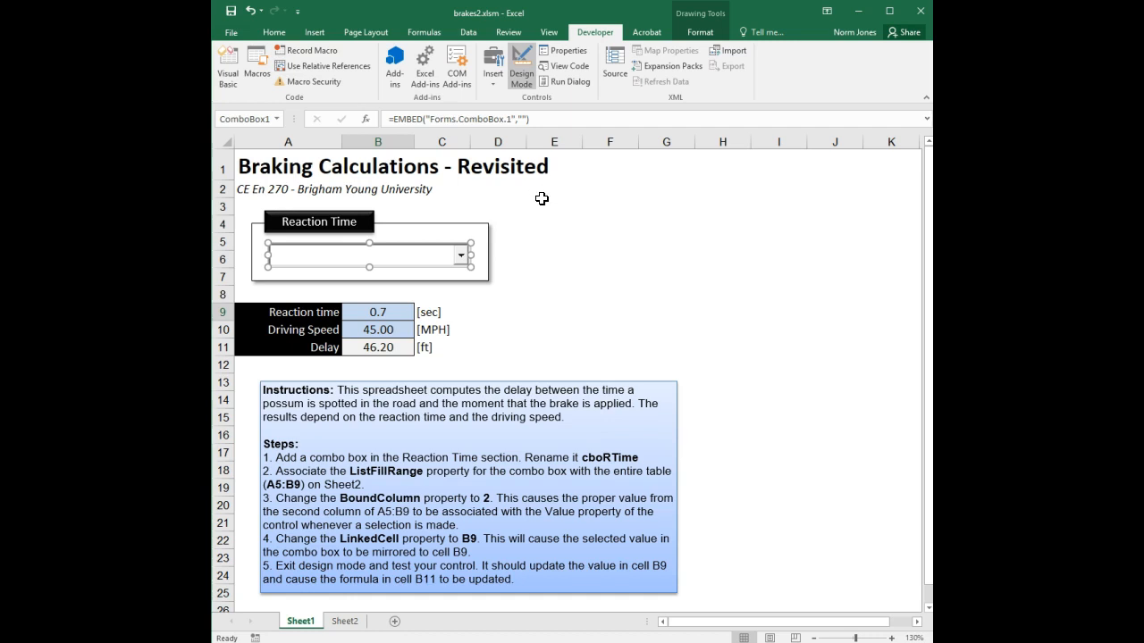
In the combo box's Properties window, set its (Name) to cboRTime
left_click(566, 53)
left_click_drag(664, 125, 622, 114)
left_click(619, 163)
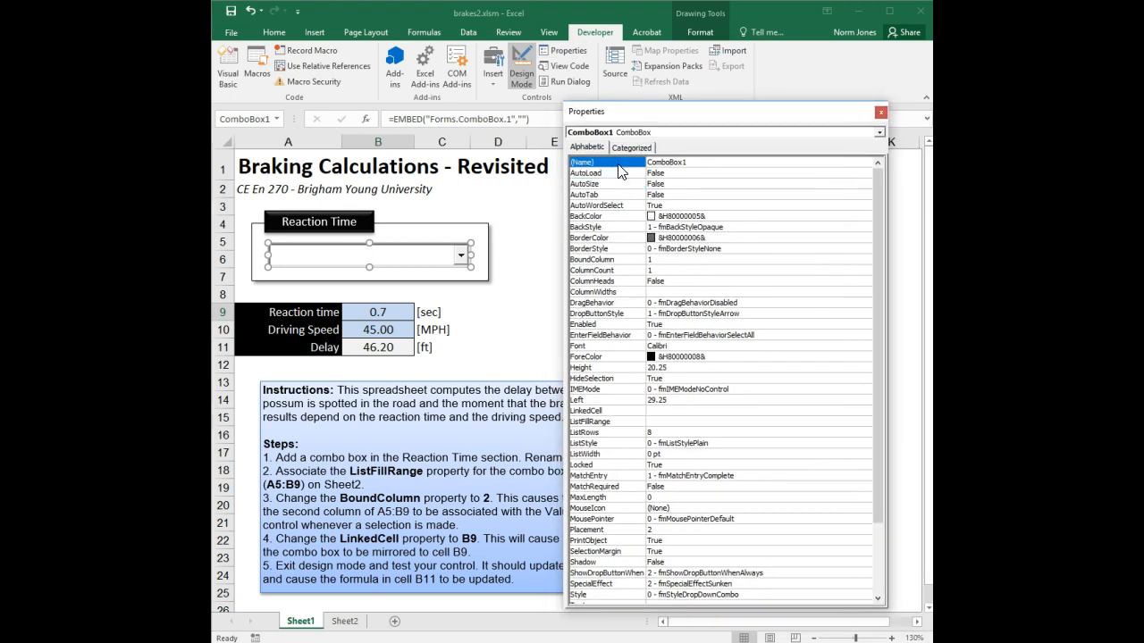
type("cboRTime")
key("Return")
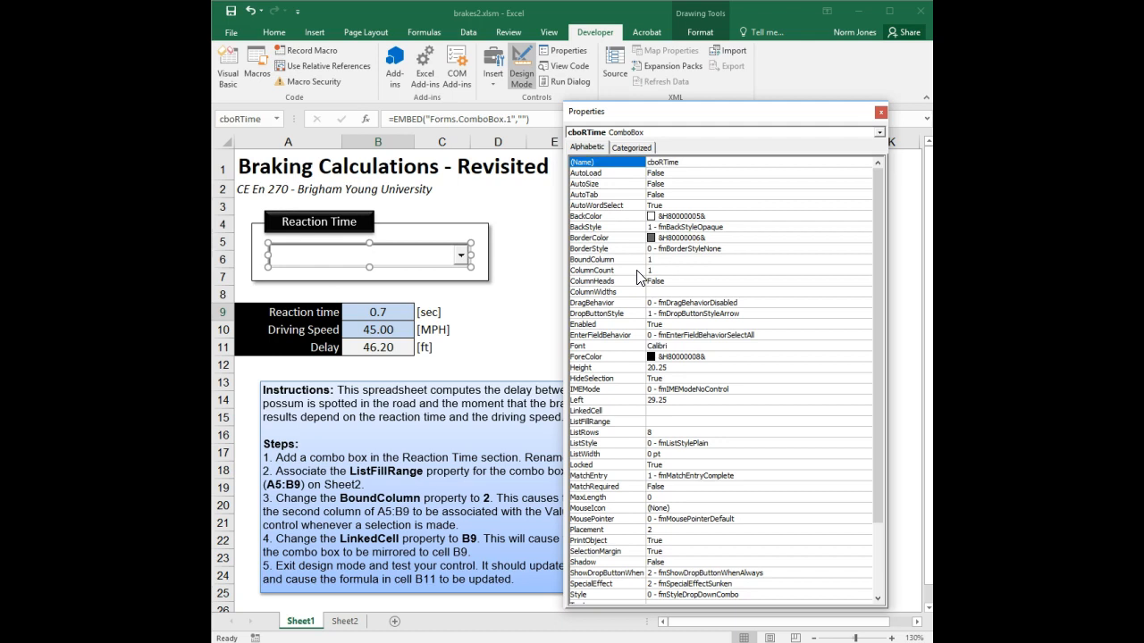
left_click(626, 421)
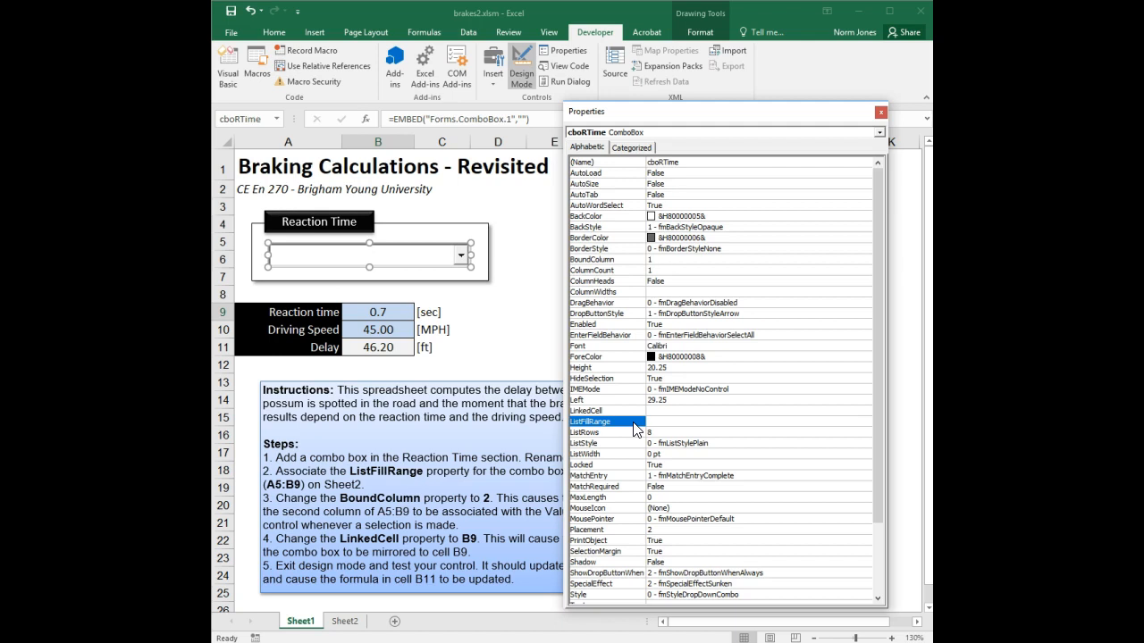
Point cboRTime's ListFillRange at the Reaction Times Table, Sheet2!A5:B9
left_click(340, 623)
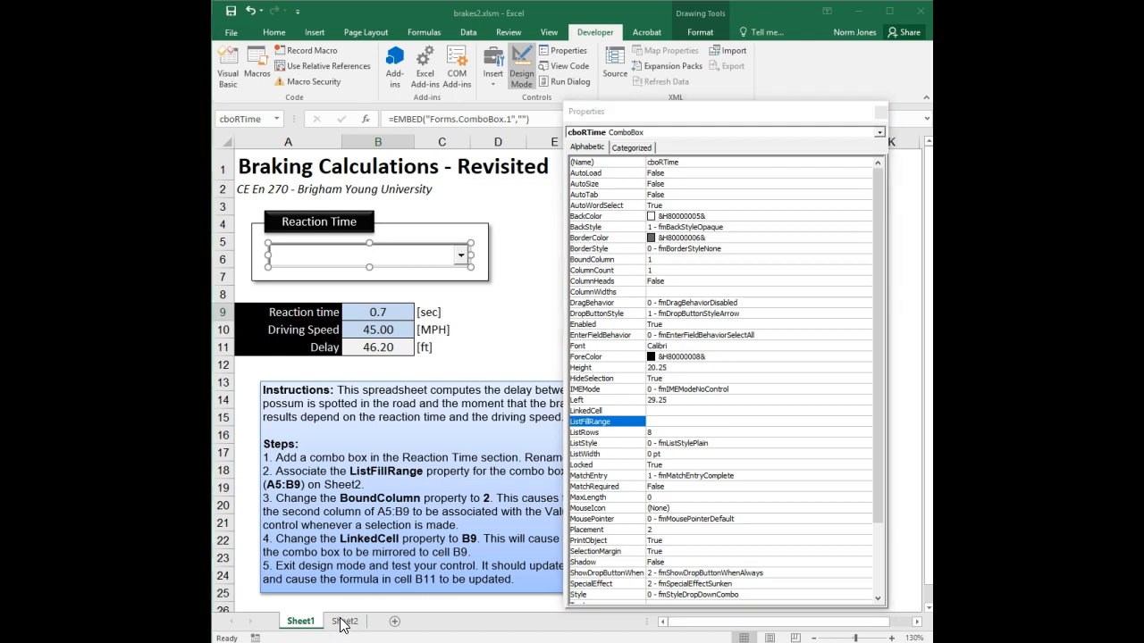
left_click_drag(319, 242, 418, 322)
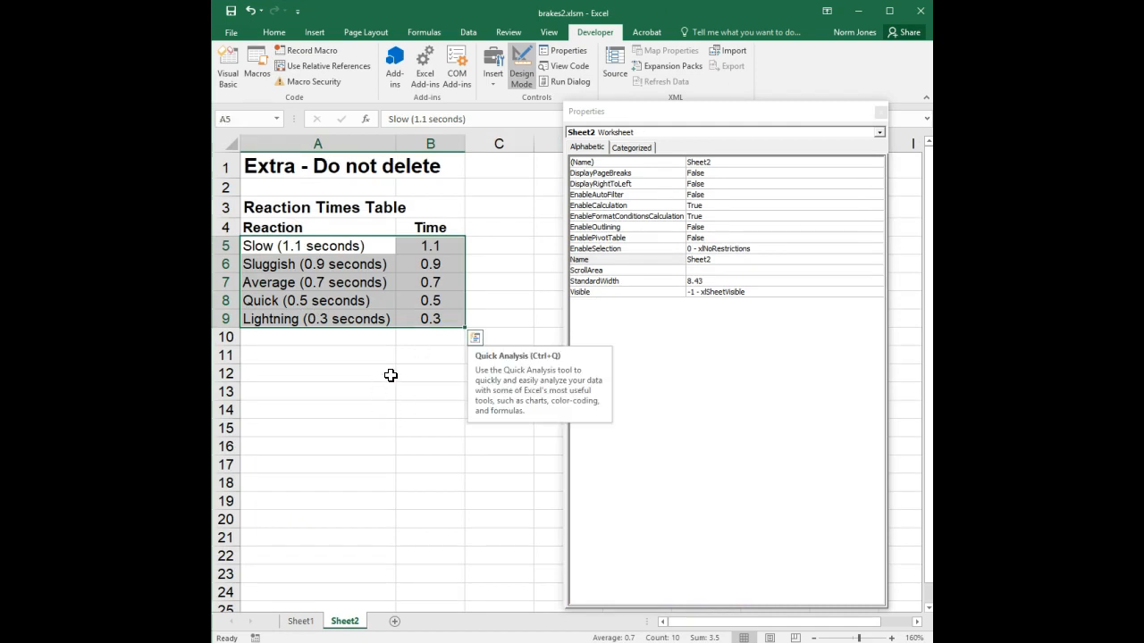
left_click(309, 622)
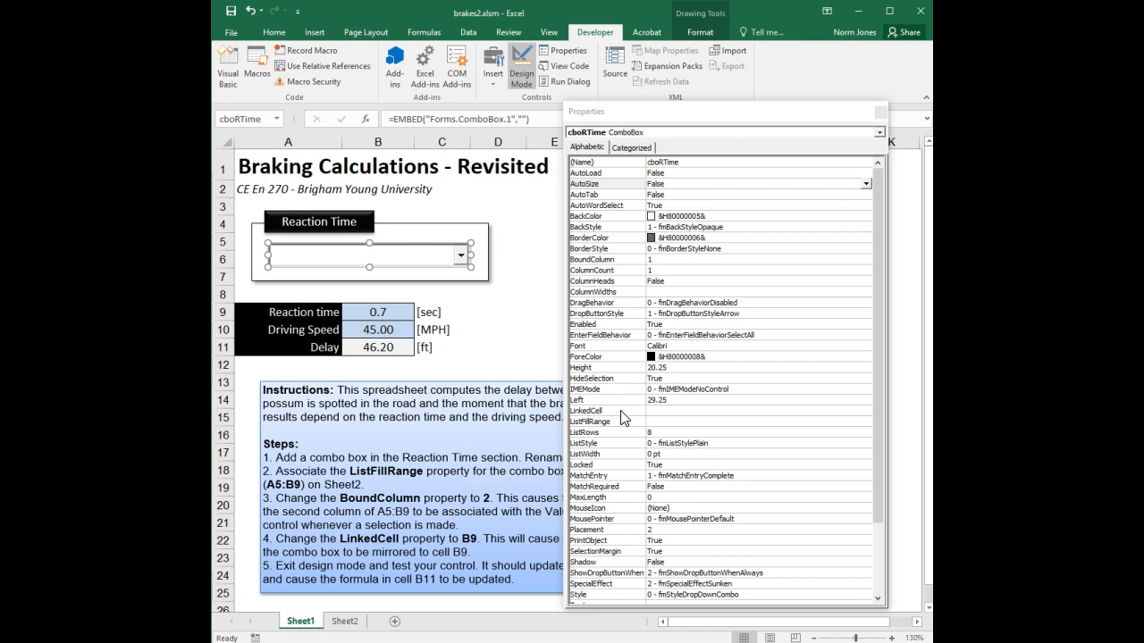
left_click(660, 422)
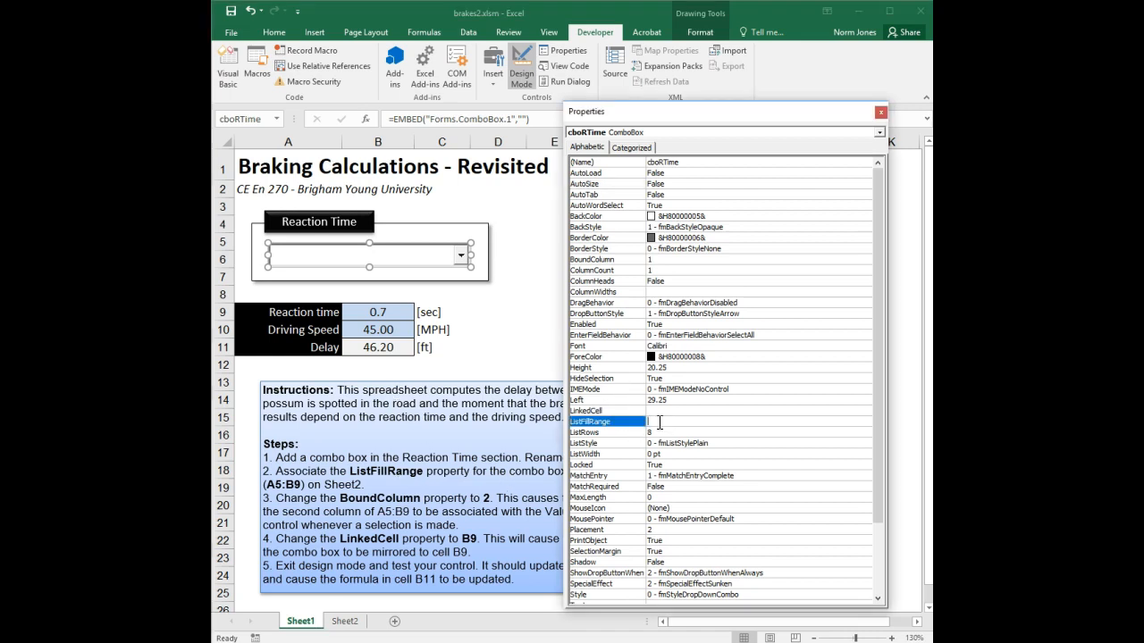
type("5")
type("eet2")
type("!")
type("A")
type("5:B")
type("9")
Exit design mode and try each listed option: Sluggish, Average, Quick, Lightning, then Slow
left_click(520, 77)
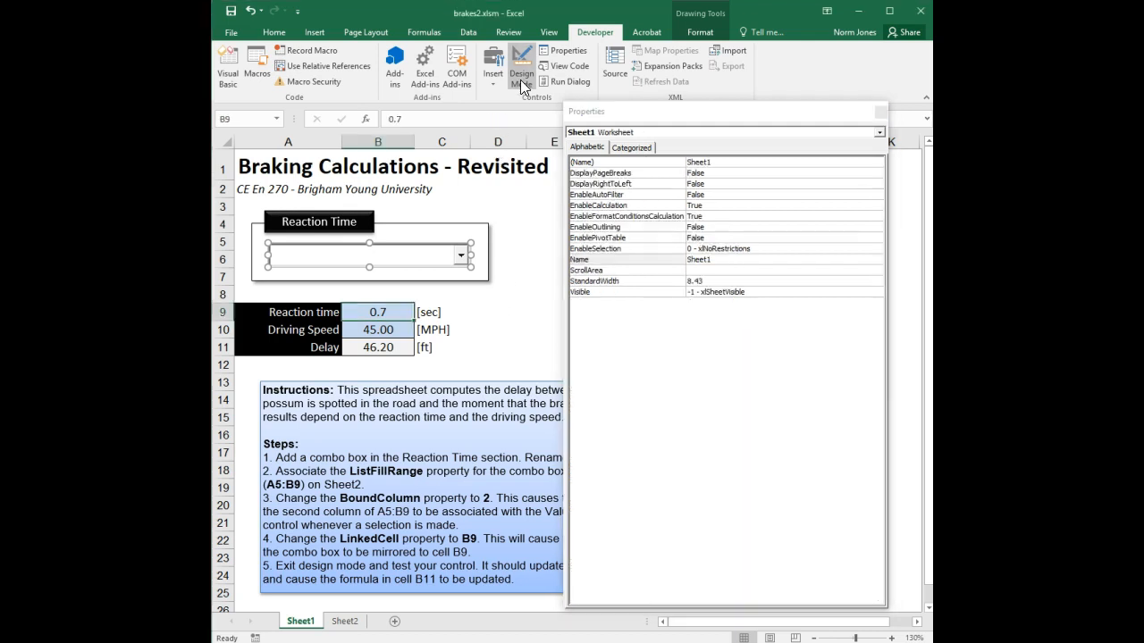
left_click(459, 257)
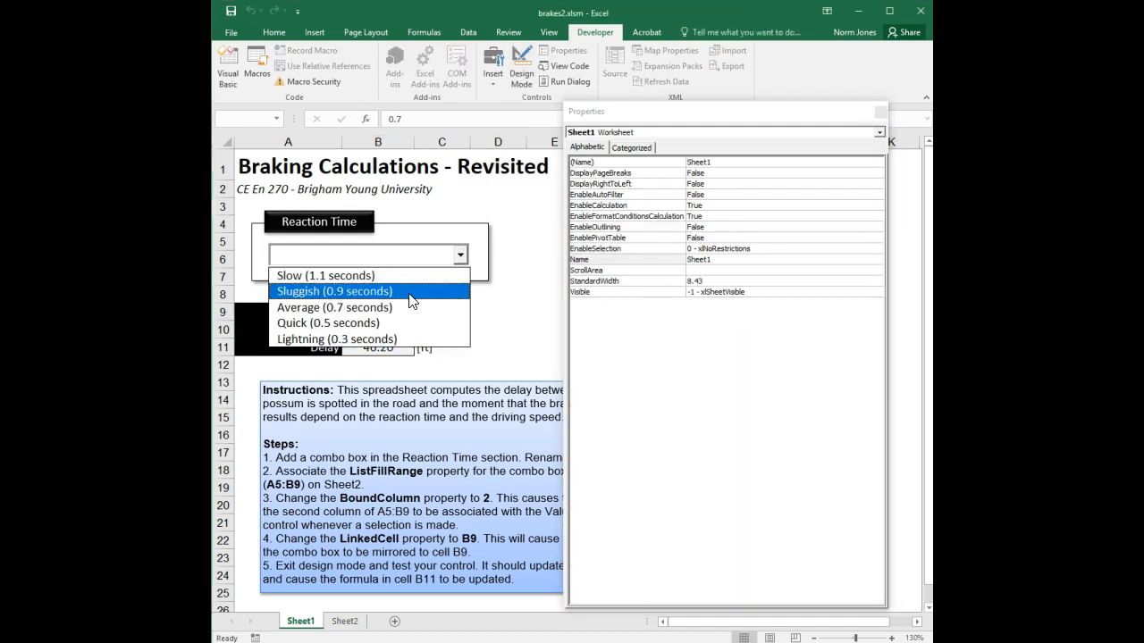
left_click(408, 293)
left_click(461, 256)
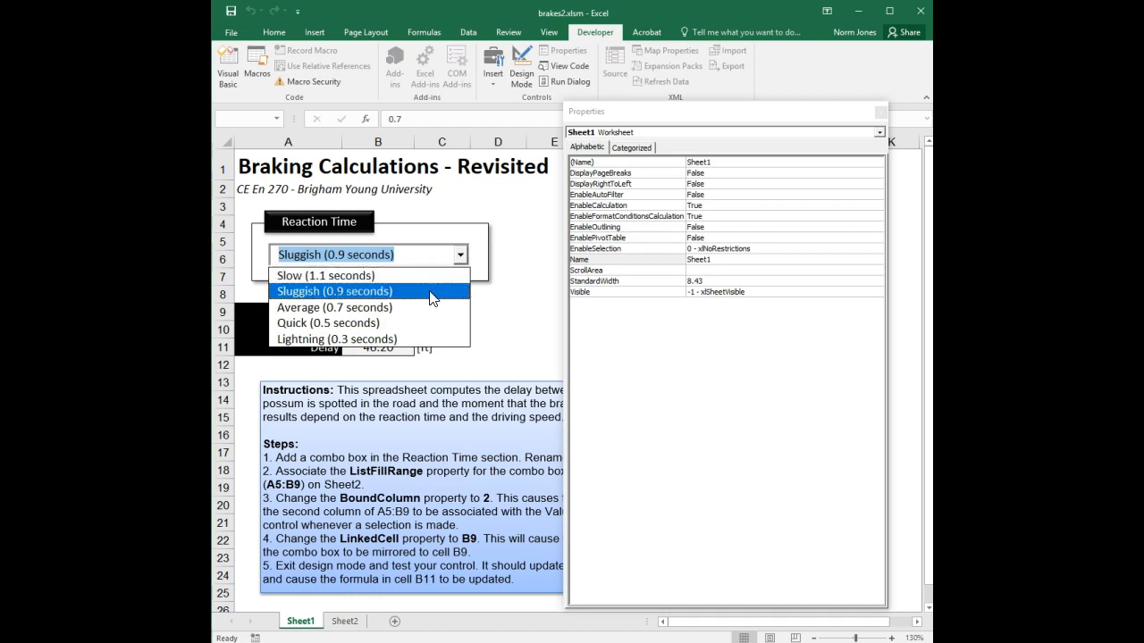
left_click(416, 307)
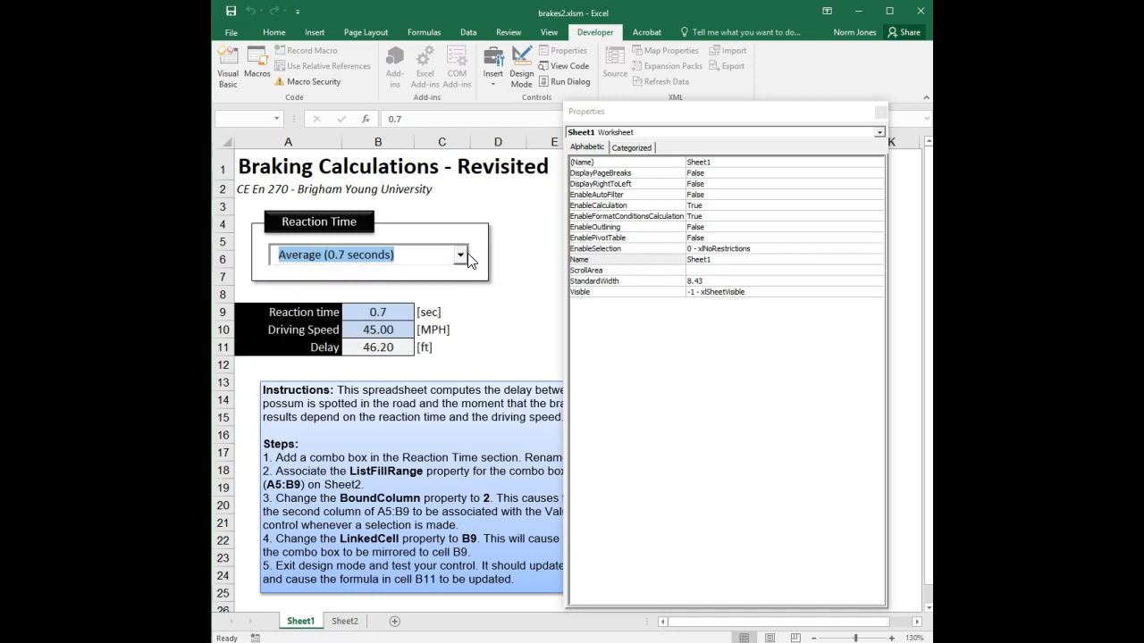
left_click(460, 256)
left_click(429, 324)
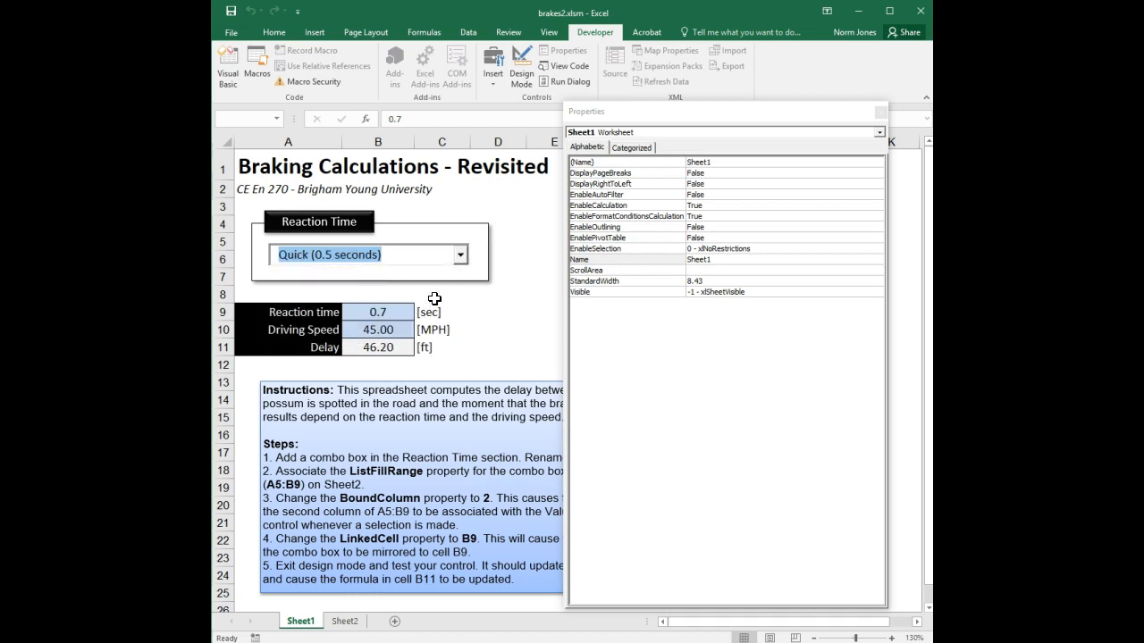
left_click(460, 257)
left_click(418, 337)
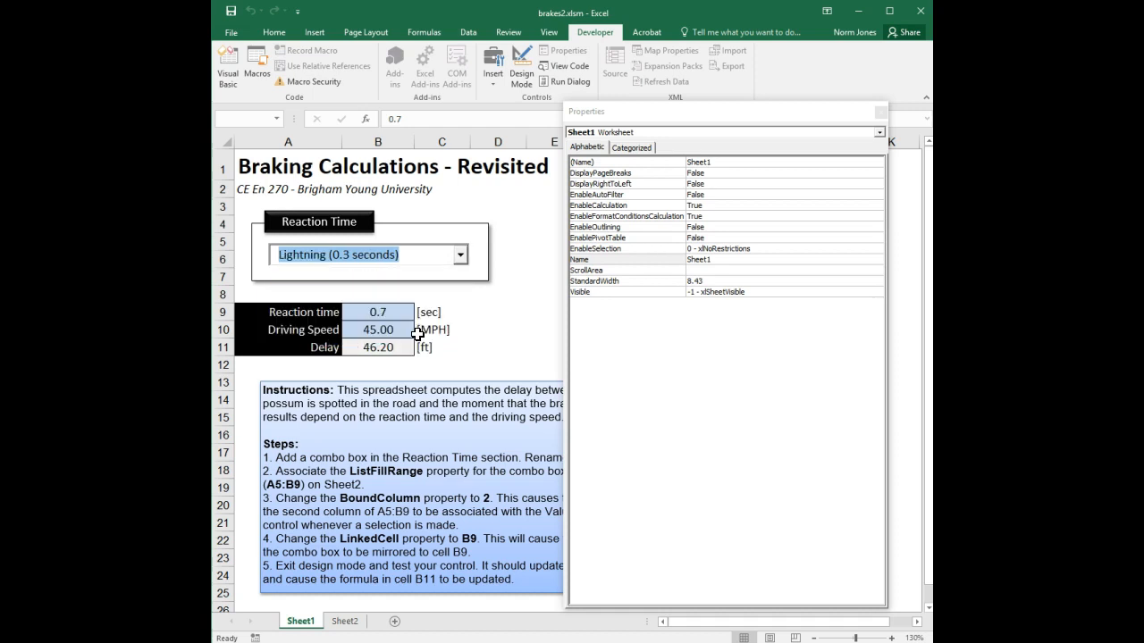
left_click(460, 259)
left_click(393, 276)
Type free text into the combo box, ending with 'Hello world' over the Average choice
type("Asdf")
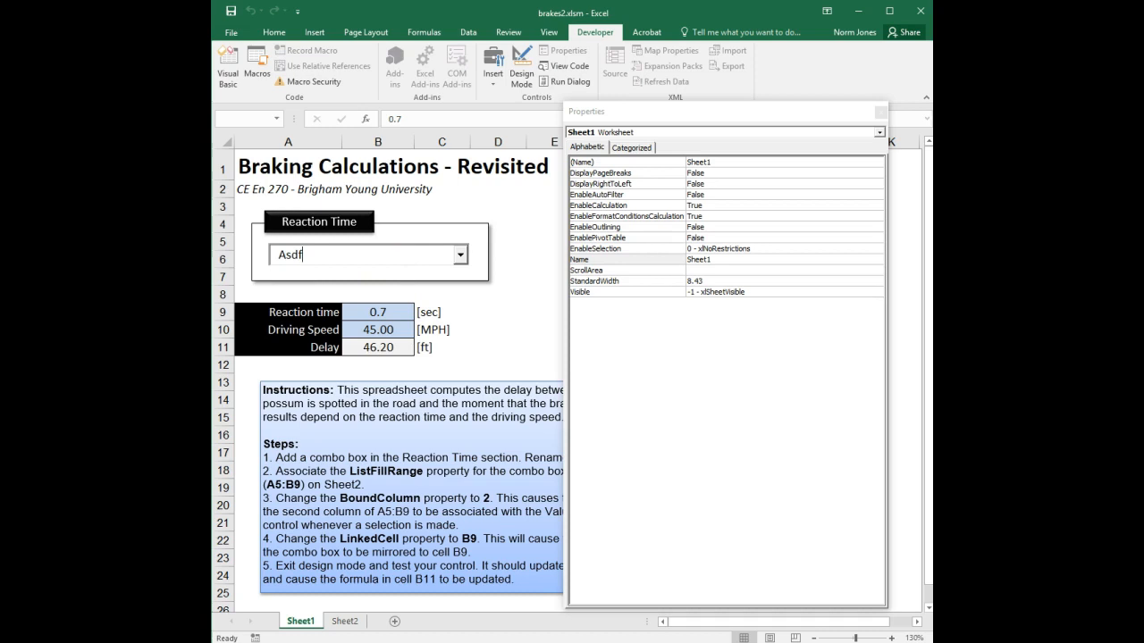
key("BackSpace")
key("BackSpace")
key("BackSpace")
key("BackSpace")
type("Hello world")
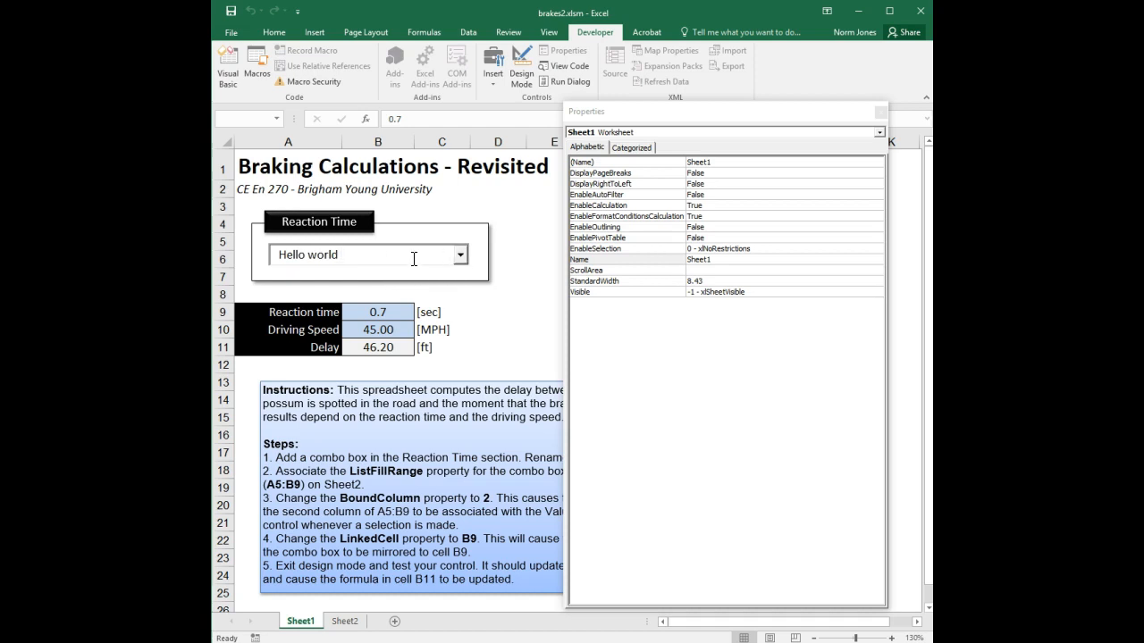
left_click(460, 255)
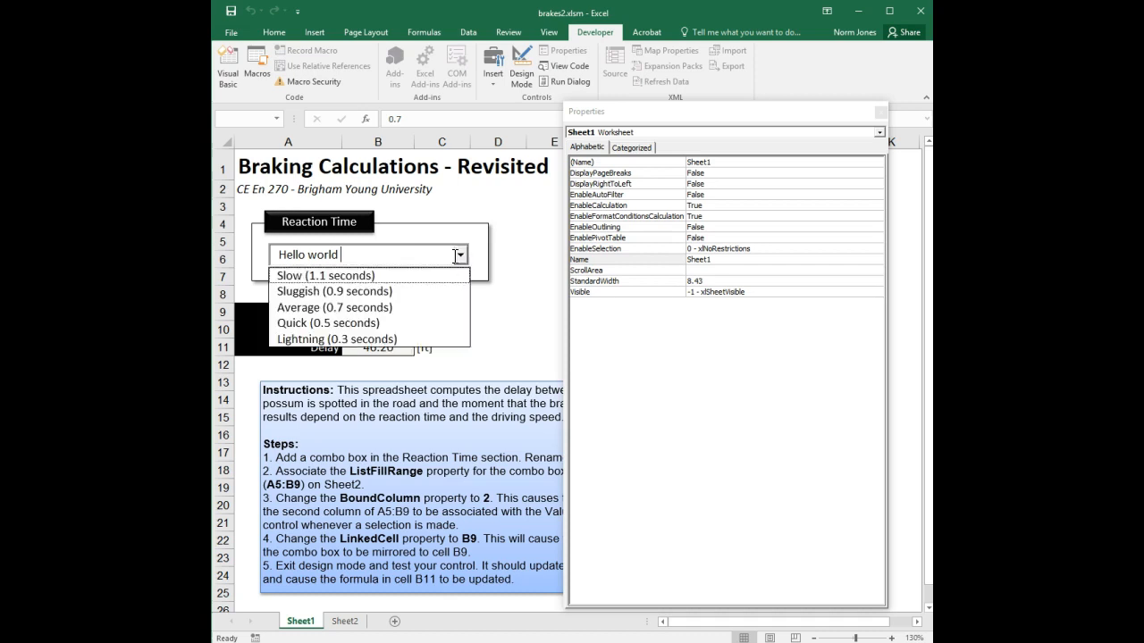
left_click(411, 307)
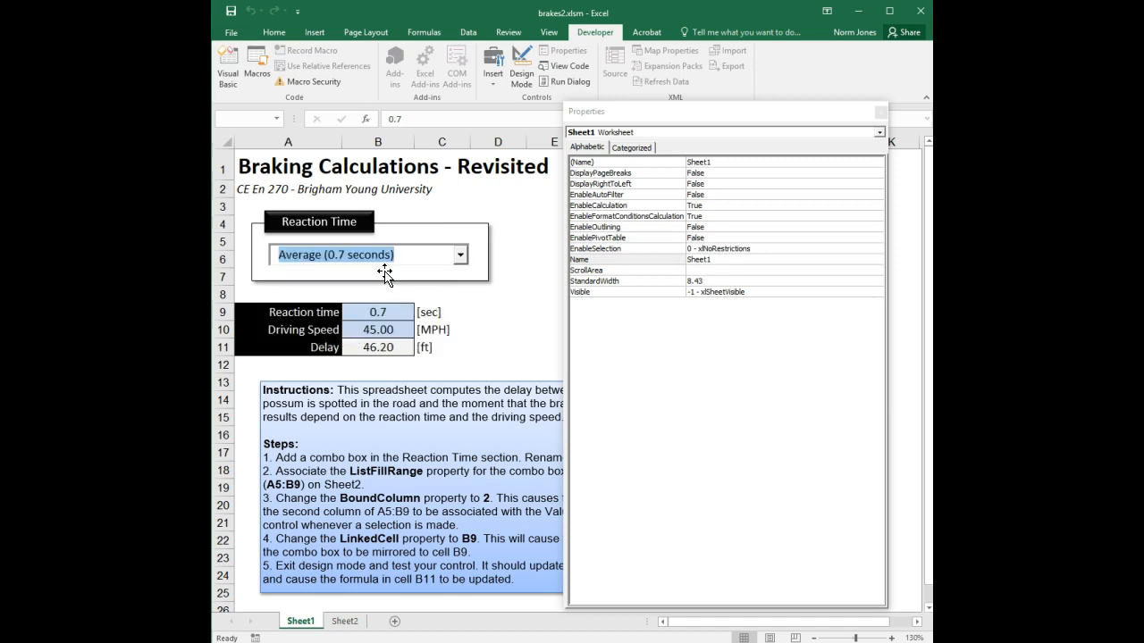
type("He")
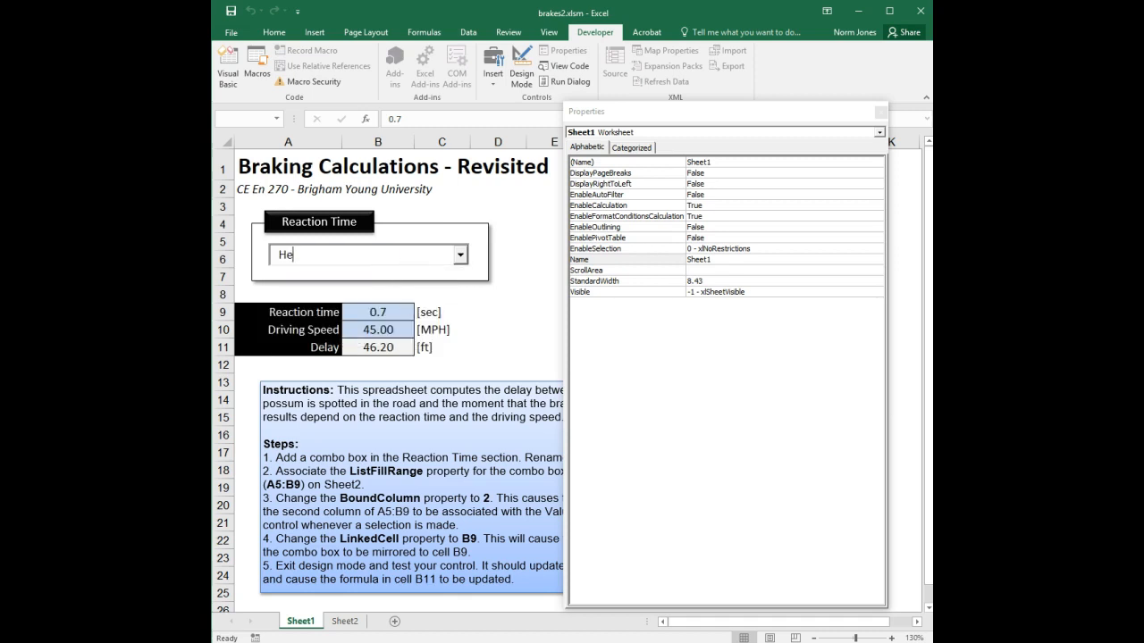
type("llo world")
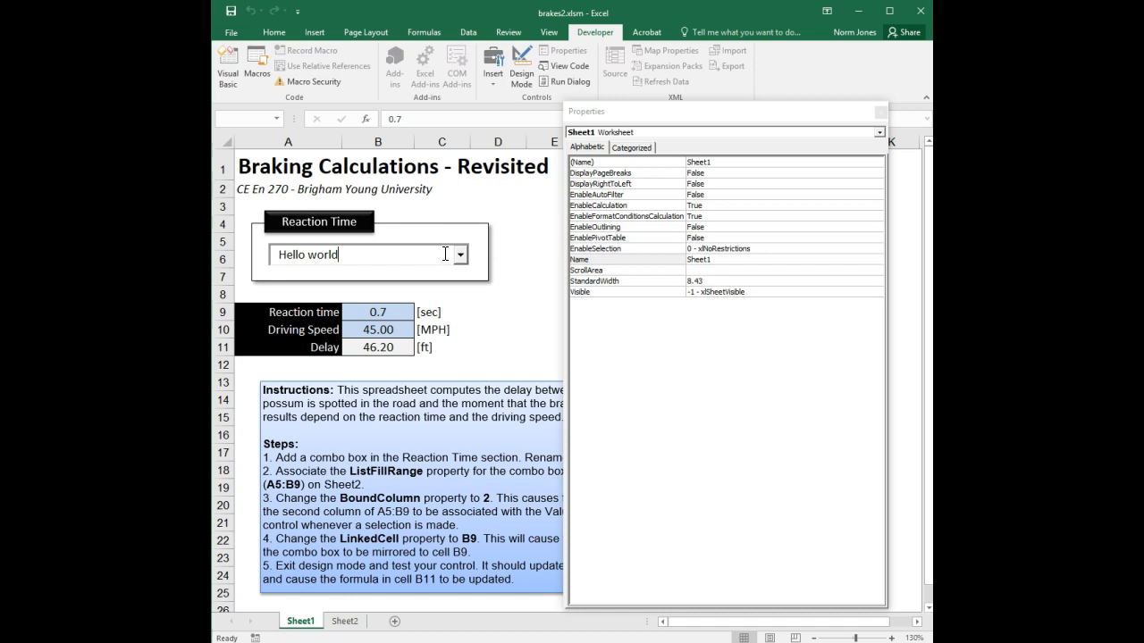
Set cboRTime's MatchRequired property to True in design mode, then exit design mode
left_click(523, 82)
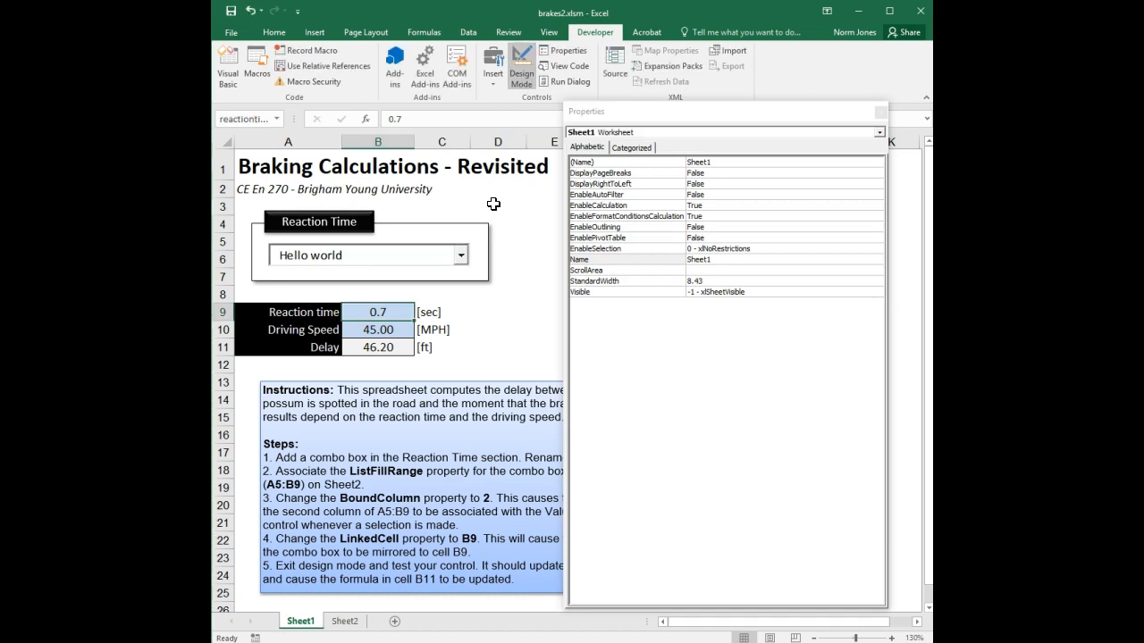
left_click(429, 256)
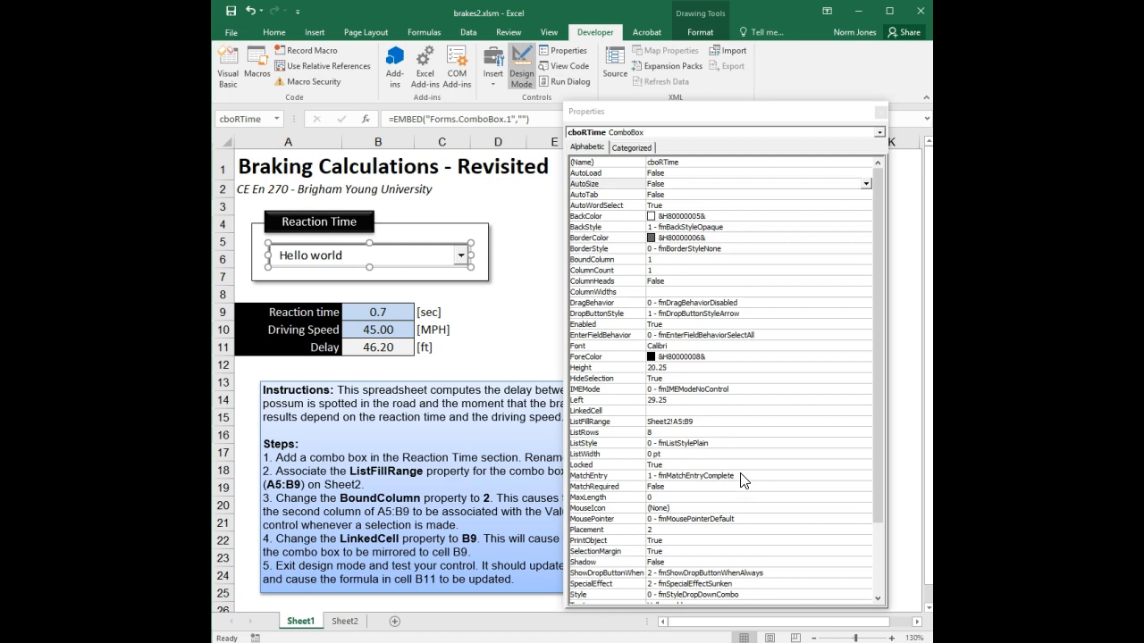
left_click(690, 487)
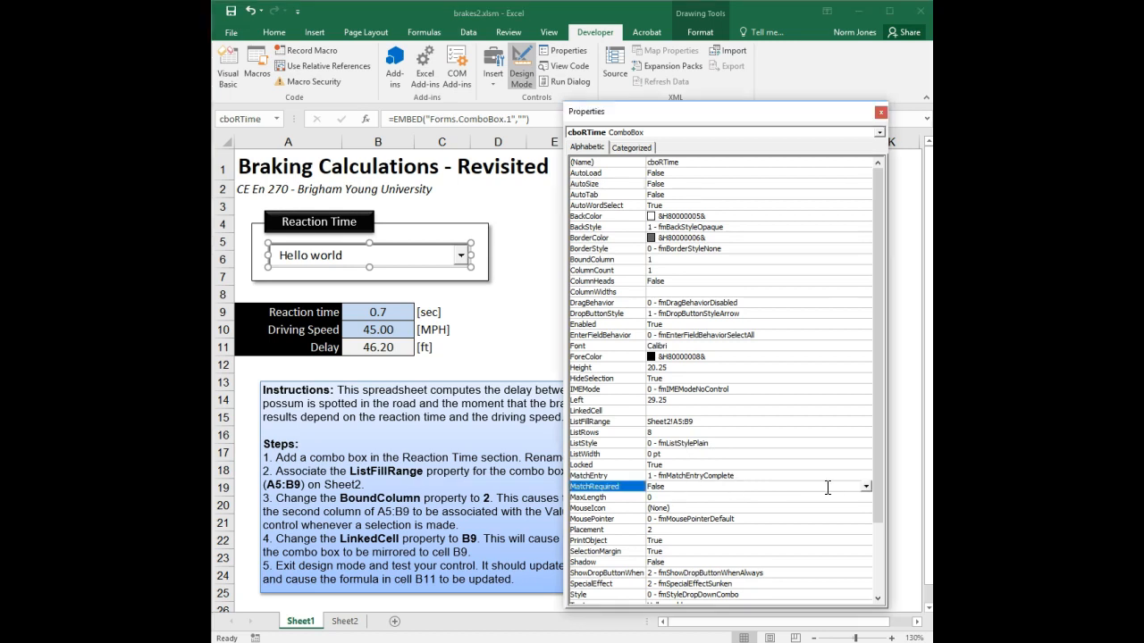
left_click(866, 486)
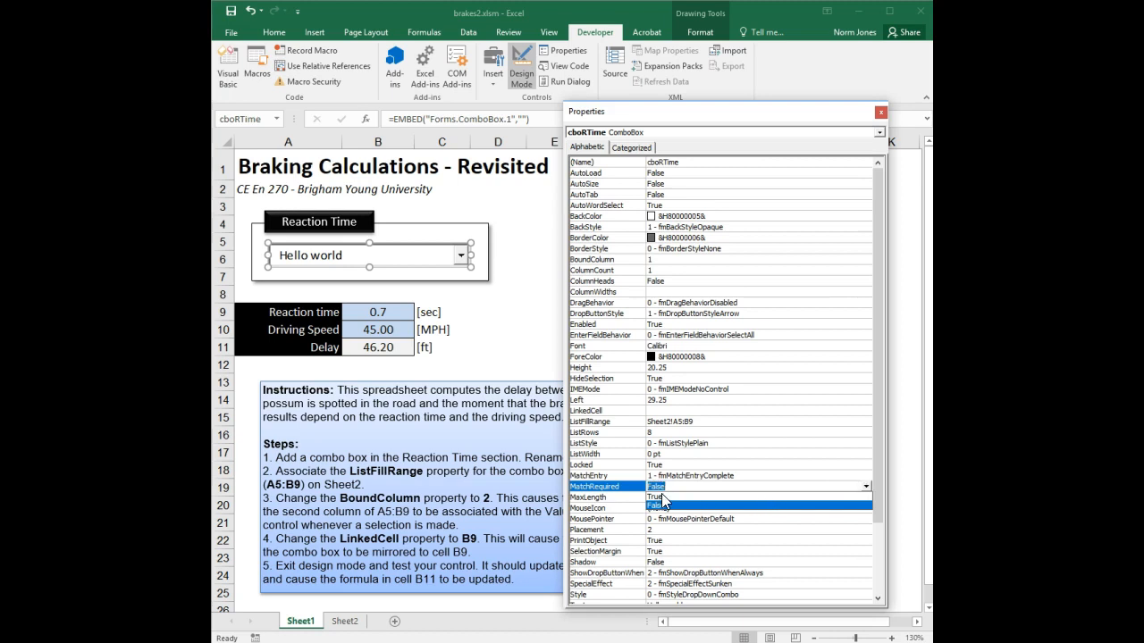
left_click(663, 497)
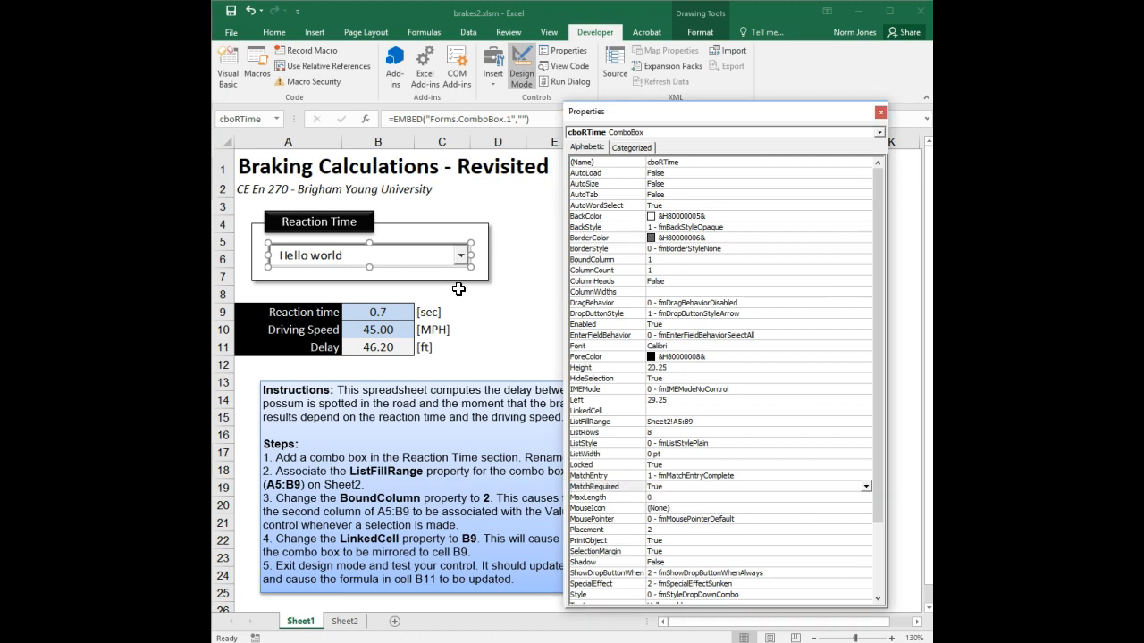
left_click(520, 73)
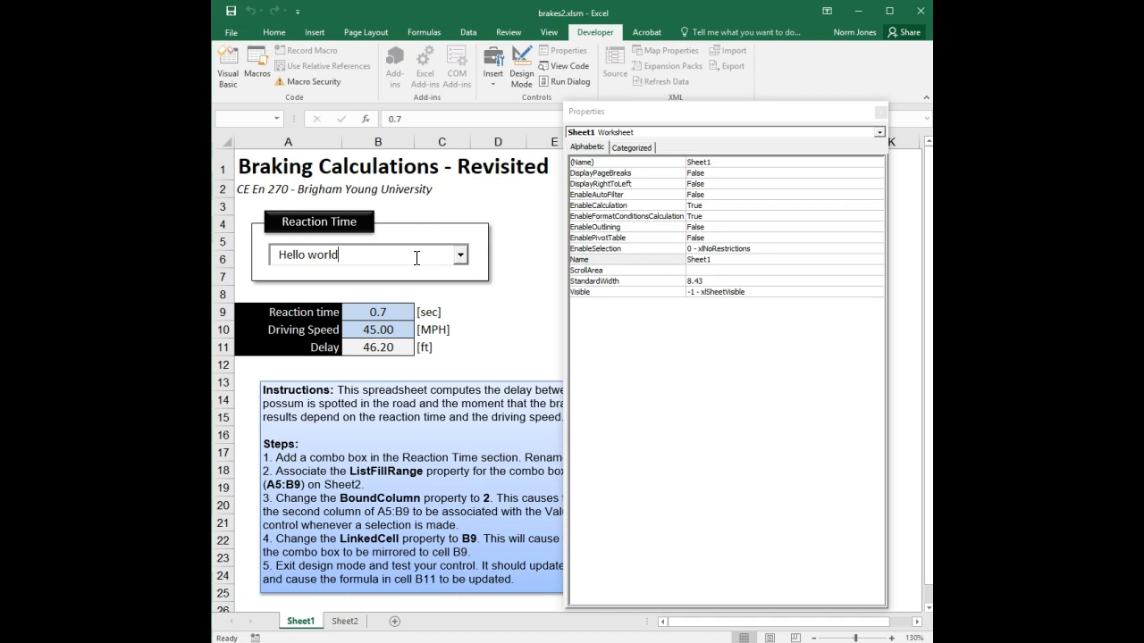
Test that invalid entries like 'Adsf' are rejected, settling on Average (0.7 seconds)
left_click(460, 255)
left_click(429, 292)
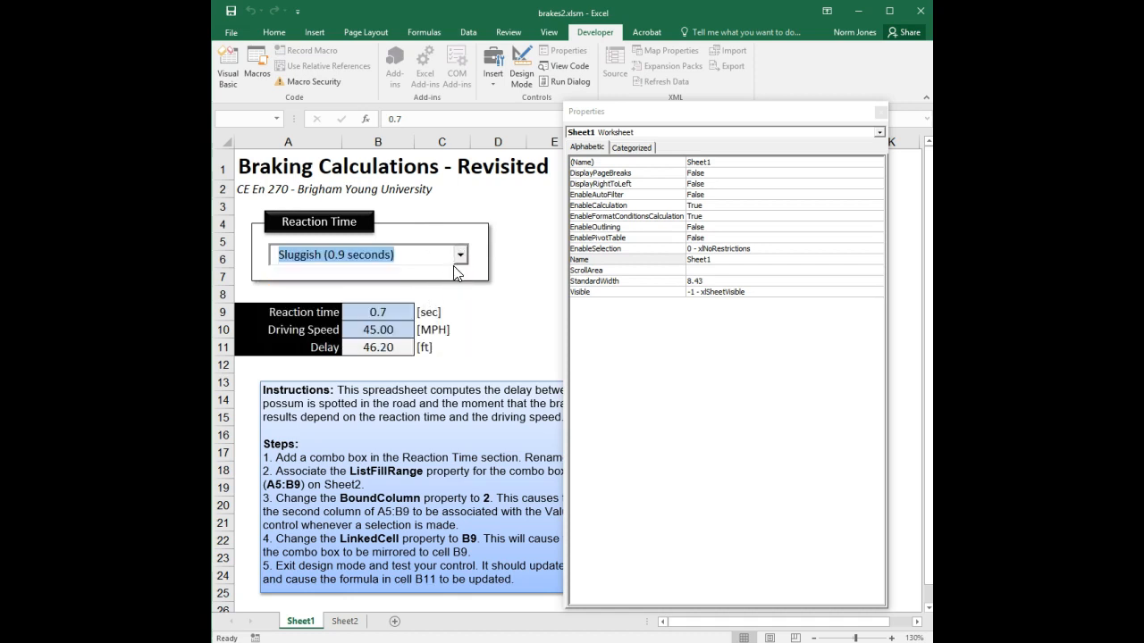
left_click(443, 254)
key("BackSpace")
key("BackSpace")
key("BackSpace")
key("BackSpace")
key("BackSpace")
key("BackSpace")
key("BackSpace")
key("BackSpace")
key("BackSpace")
key("BackSpace")
key("BackSpace")
key("BackSpace")
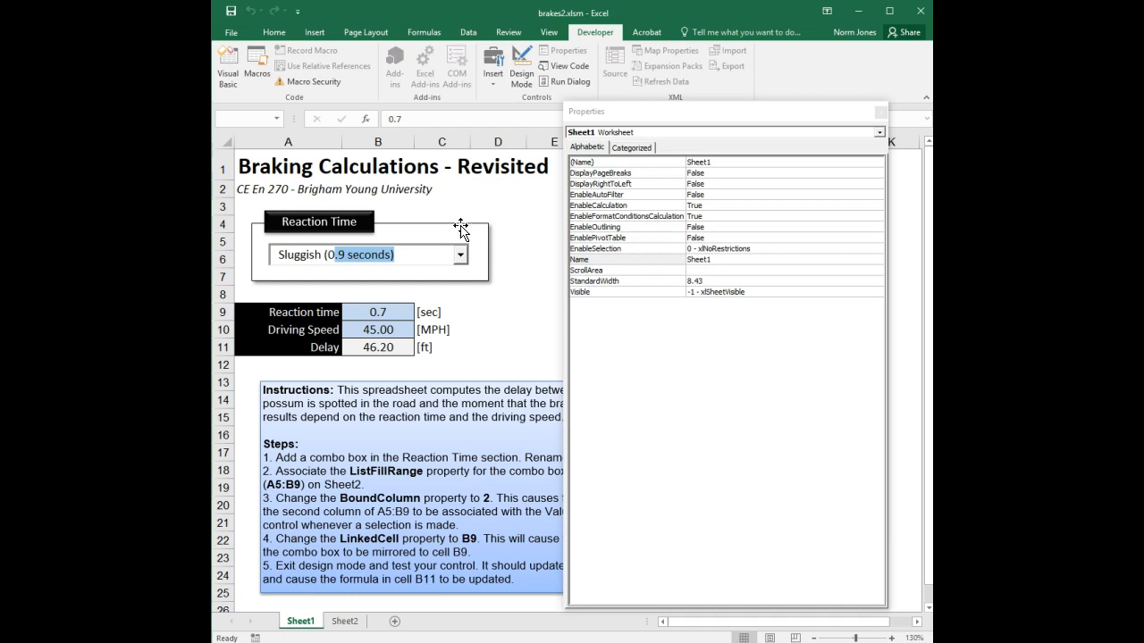
left_click(461, 255)
left_click(387, 312)
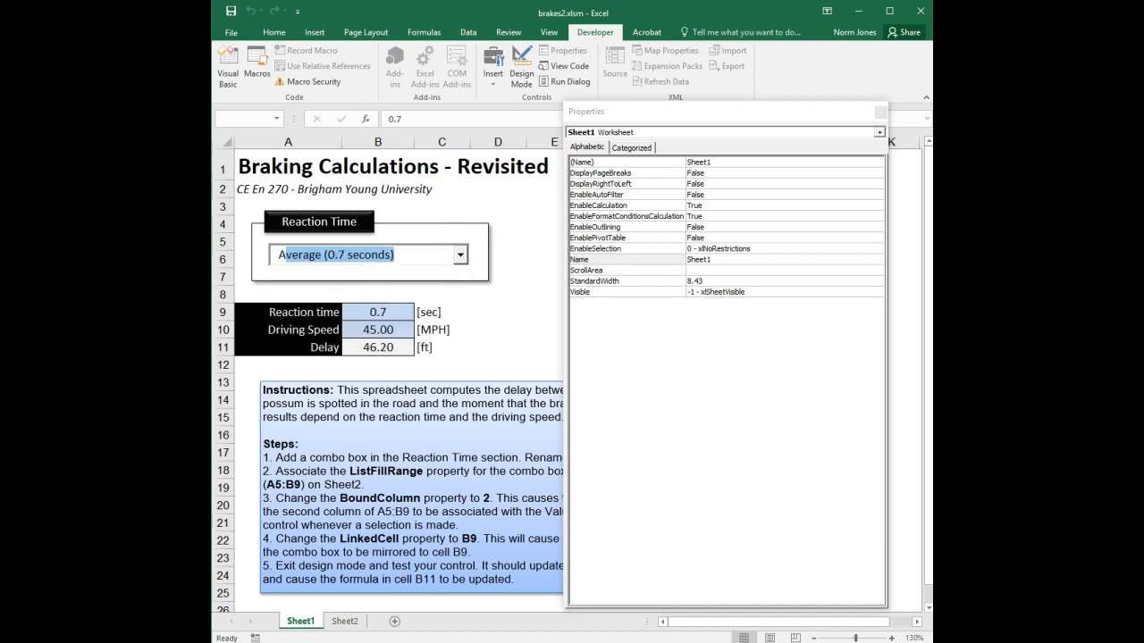
type("Adsf")
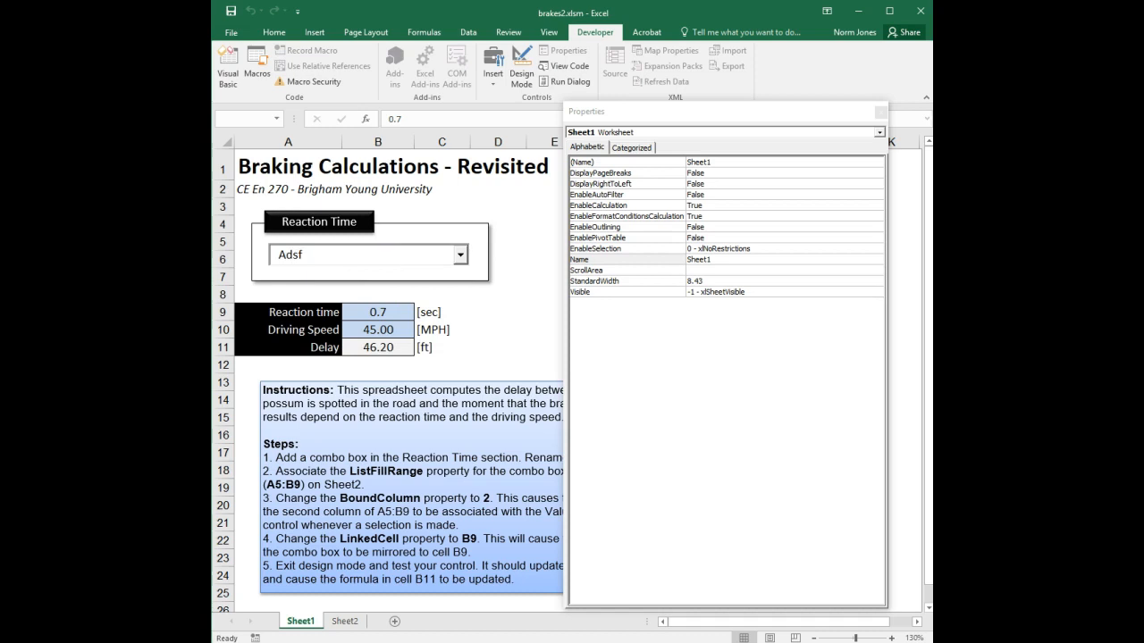
left_click(460, 254)
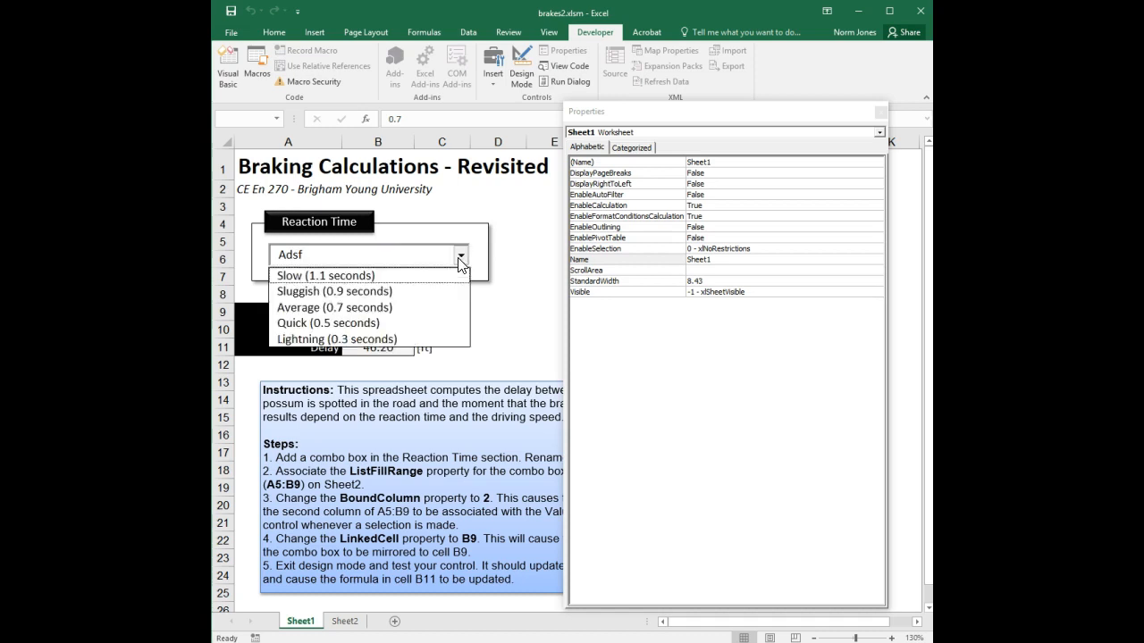
left_click(407, 307)
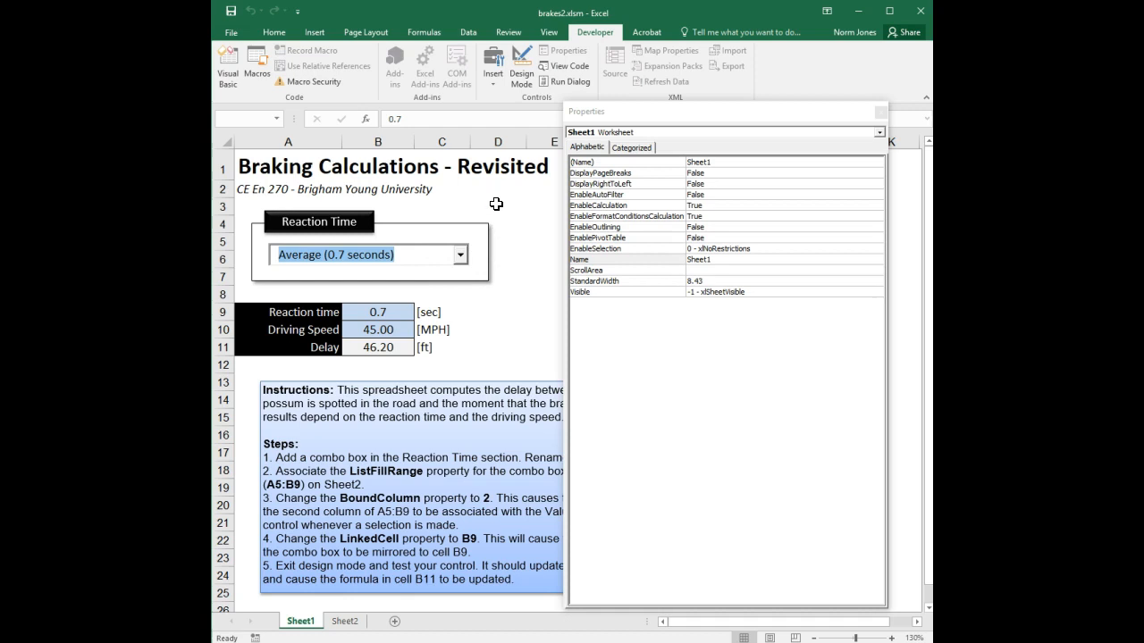
left_click(378, 314)
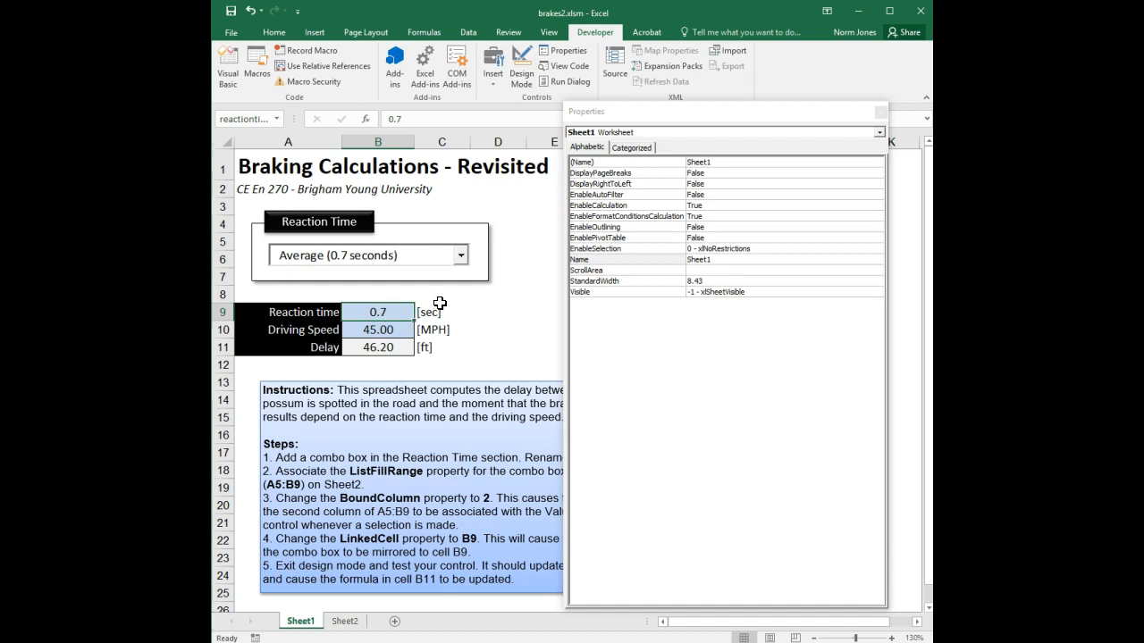
Set cboRTime's LinkedCell property to B9 in design mode, then exit design mode
left_click(563, 51)
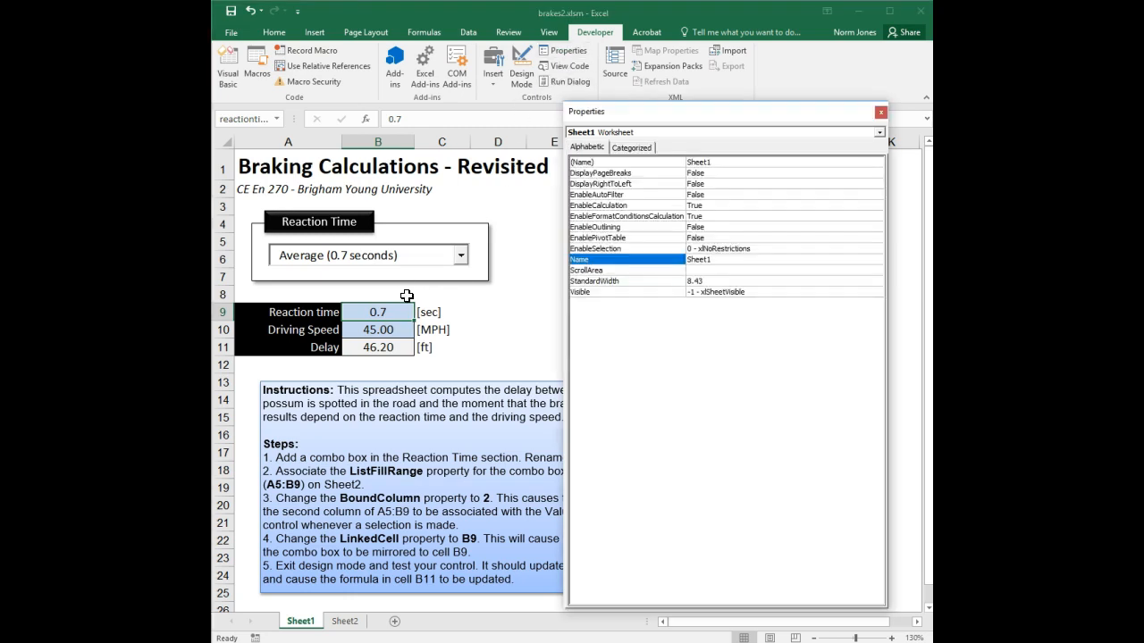
left_click(519, 70)
left_click(435, 254)
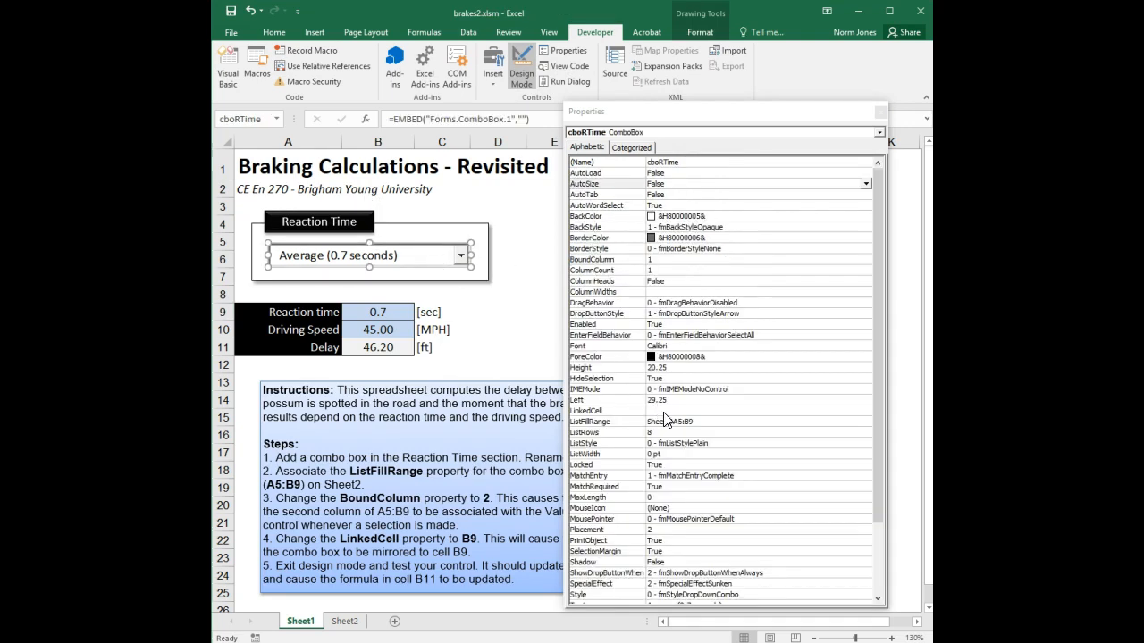
left_click(665, 411)
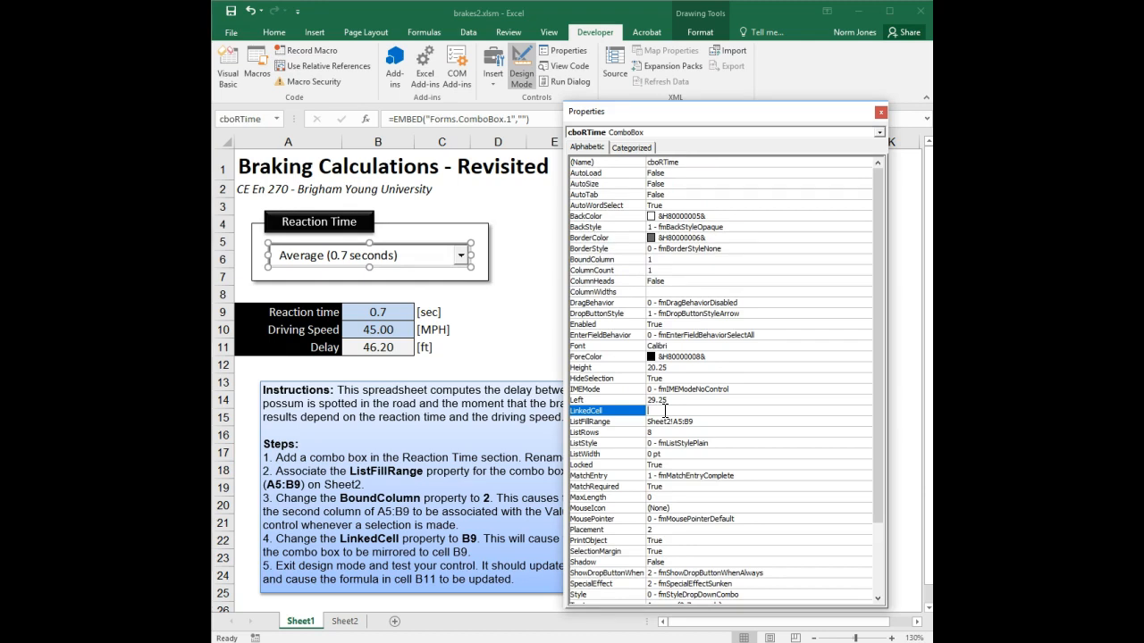
type("B9")
key("Return")
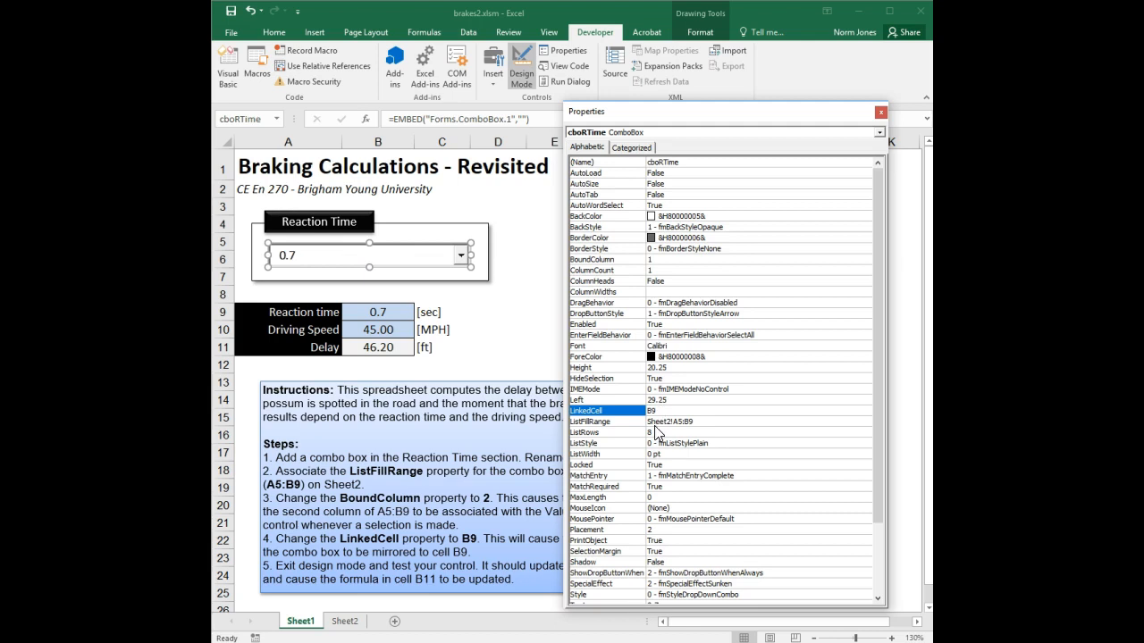
left_click(706, 421)
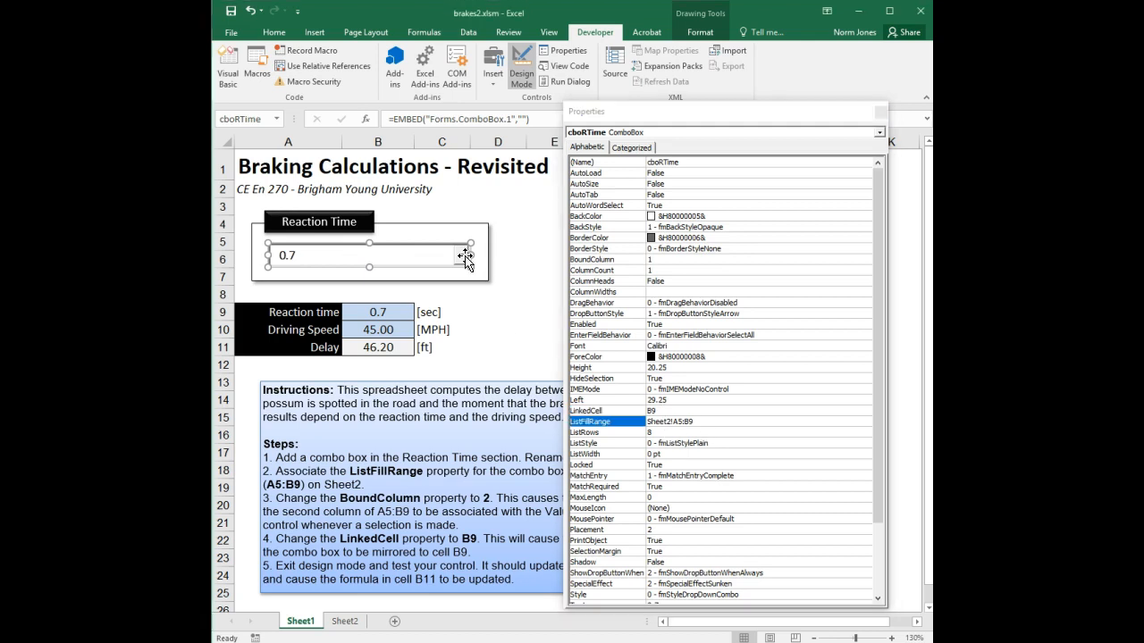
left_click(521, 68)
Pick Sluggish (0.9 seconds), then Average (0.7 seconds), watching B9 and the Delay result
left_click(461, 254)
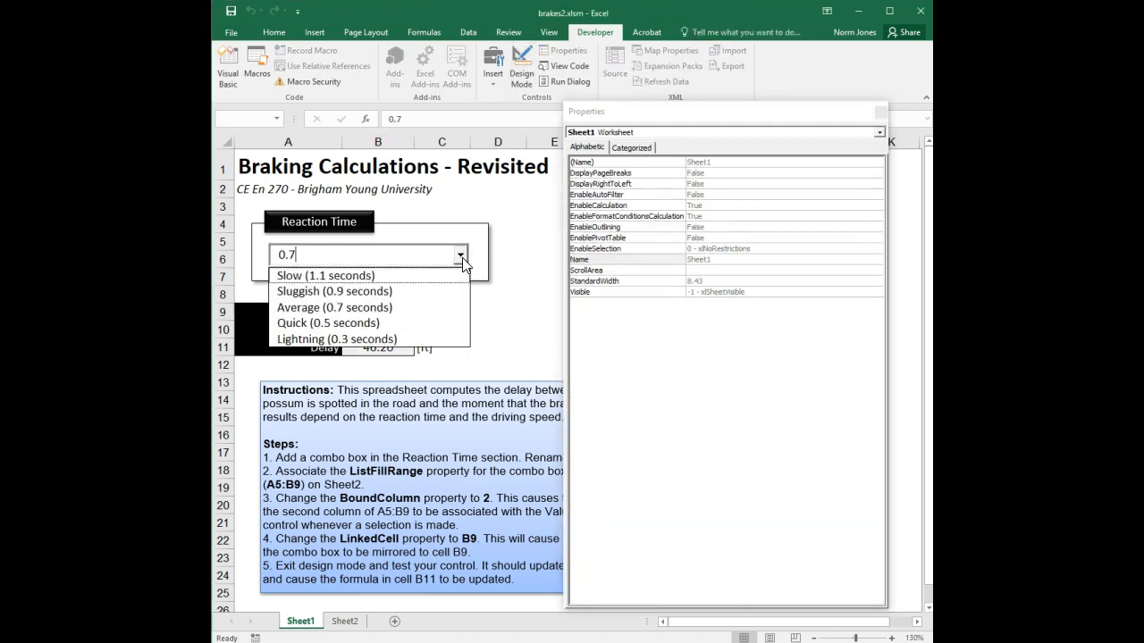
left_click(423, 289)
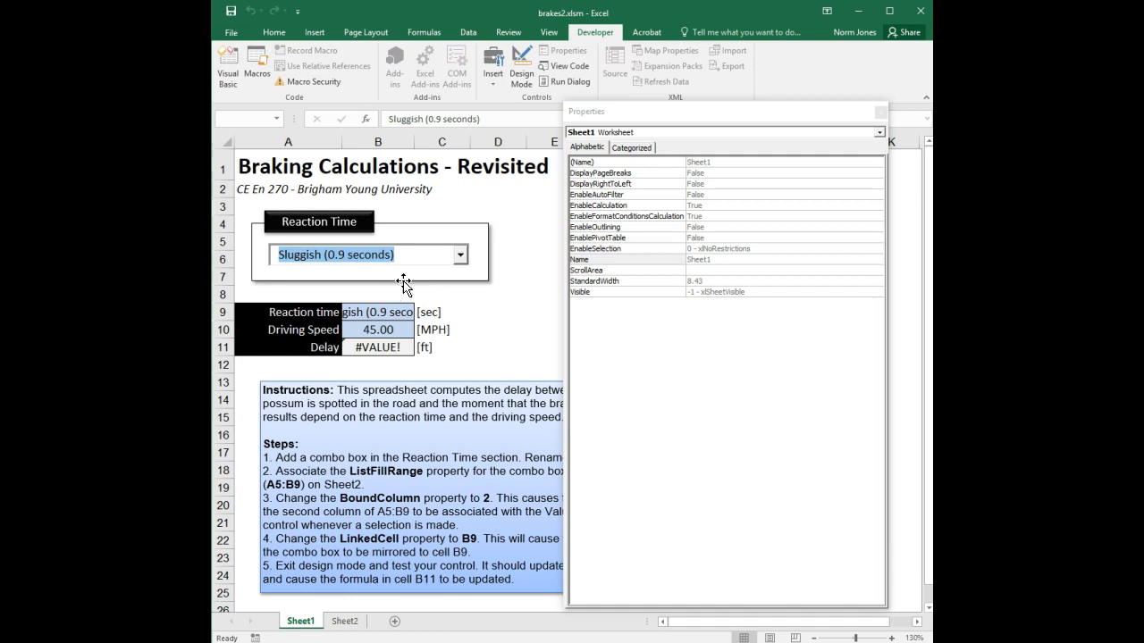
left_click(461, 256)
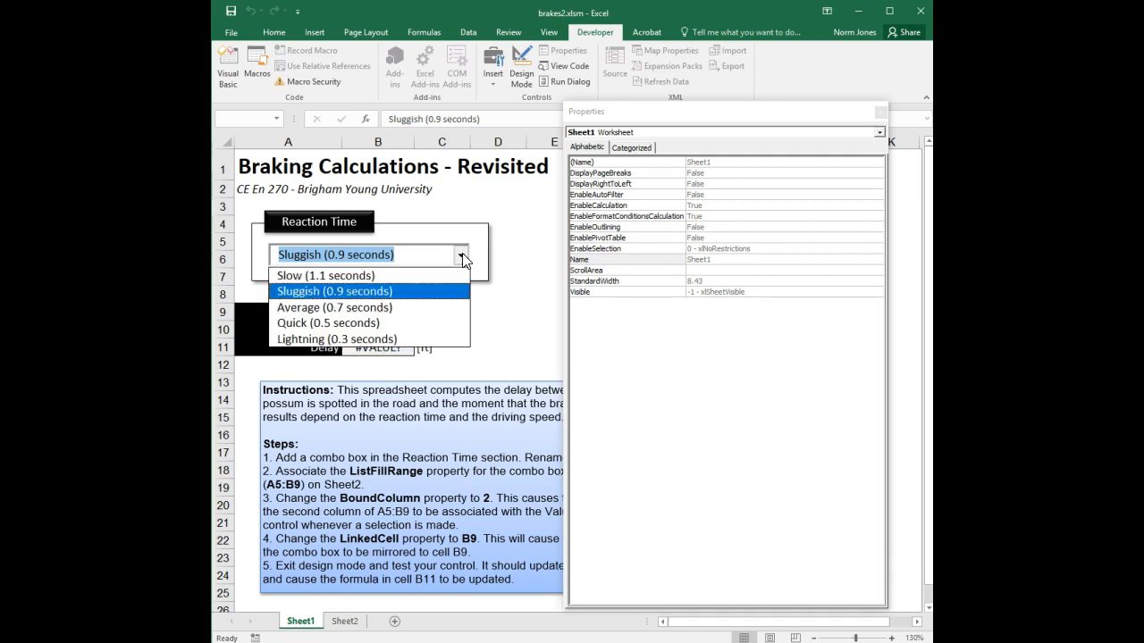
left_click(393, 306)
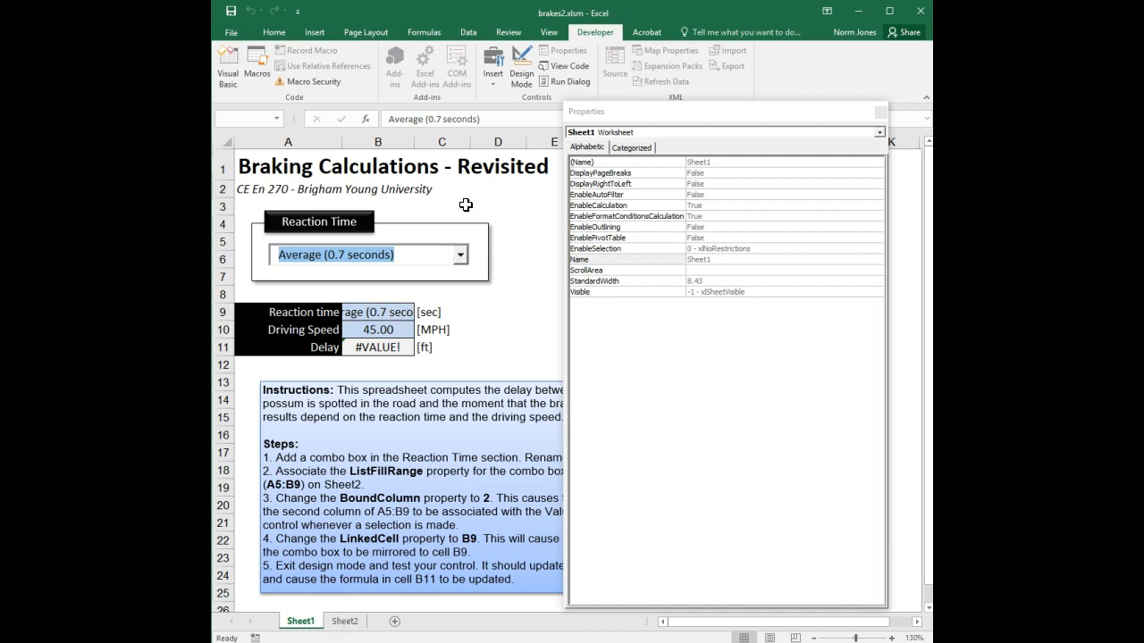
Check the Time column on Sheet2, then set cboRTime's BoundColumn to 2 and exit design mode
left_click(522, 67)
left_click(434, 254)
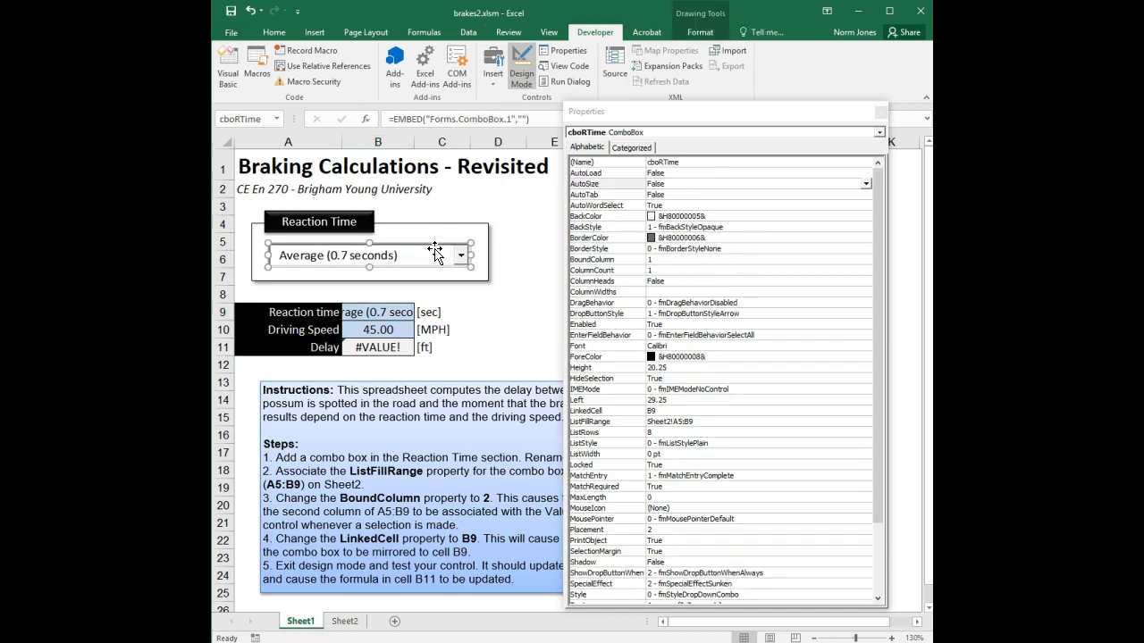
left_click(345, 621)
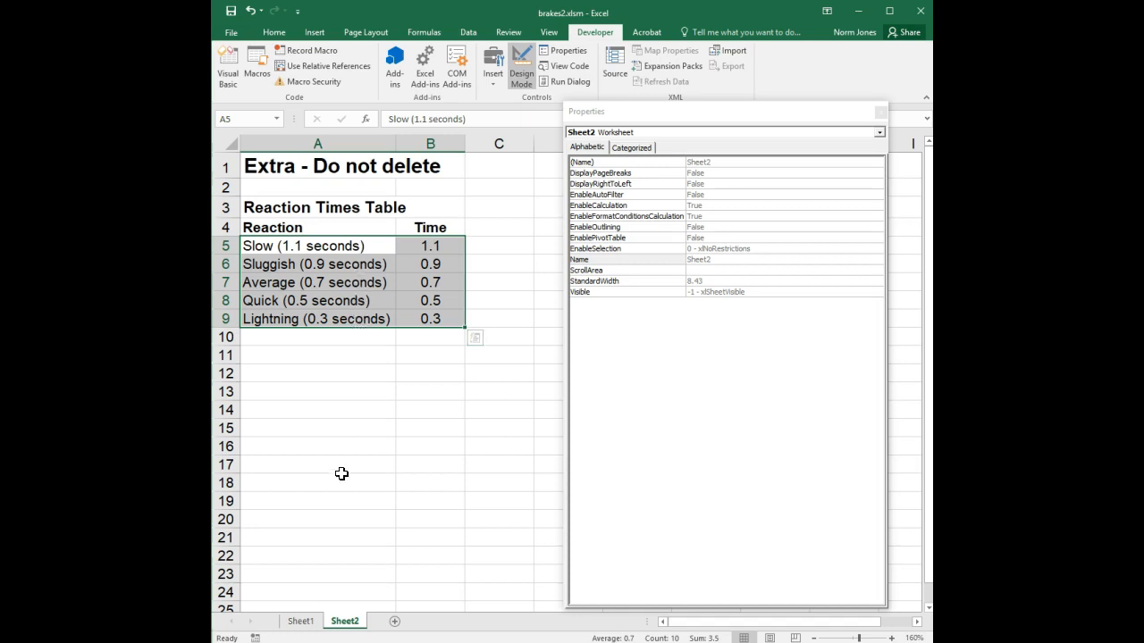
left_click(302, 624)
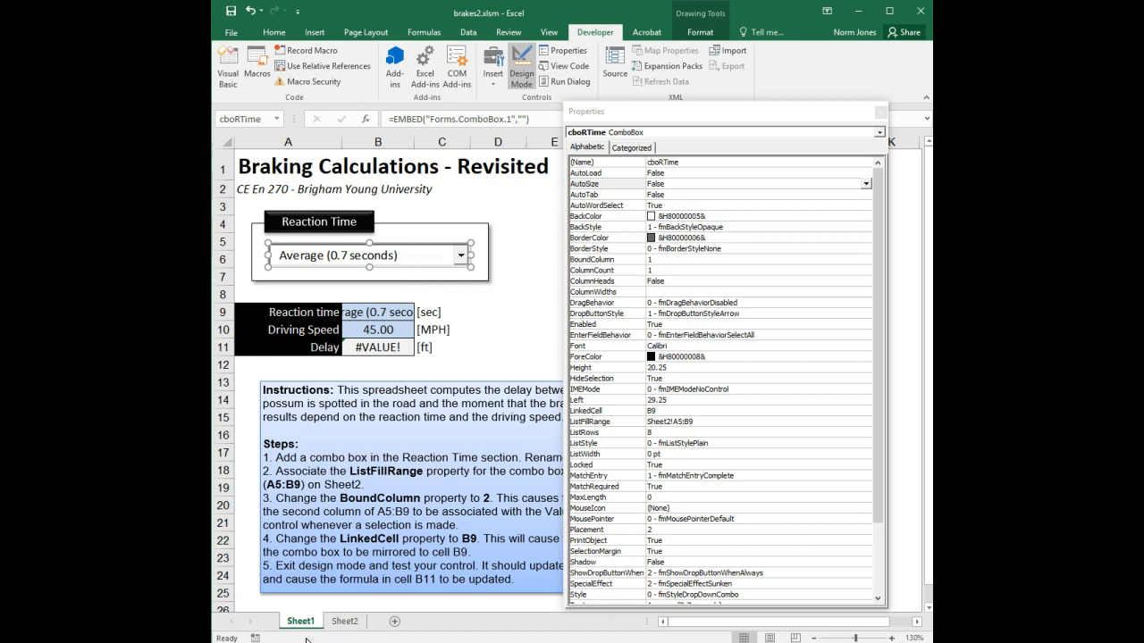
left_click(345, 621)
left_click(409, 283)
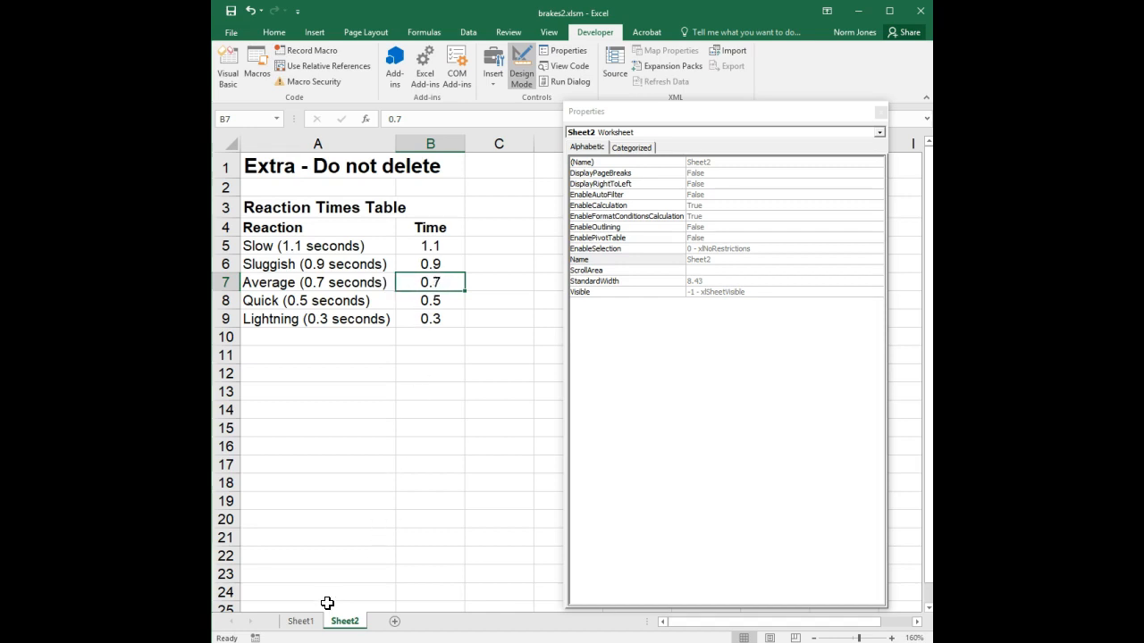
left_click(310, 625)
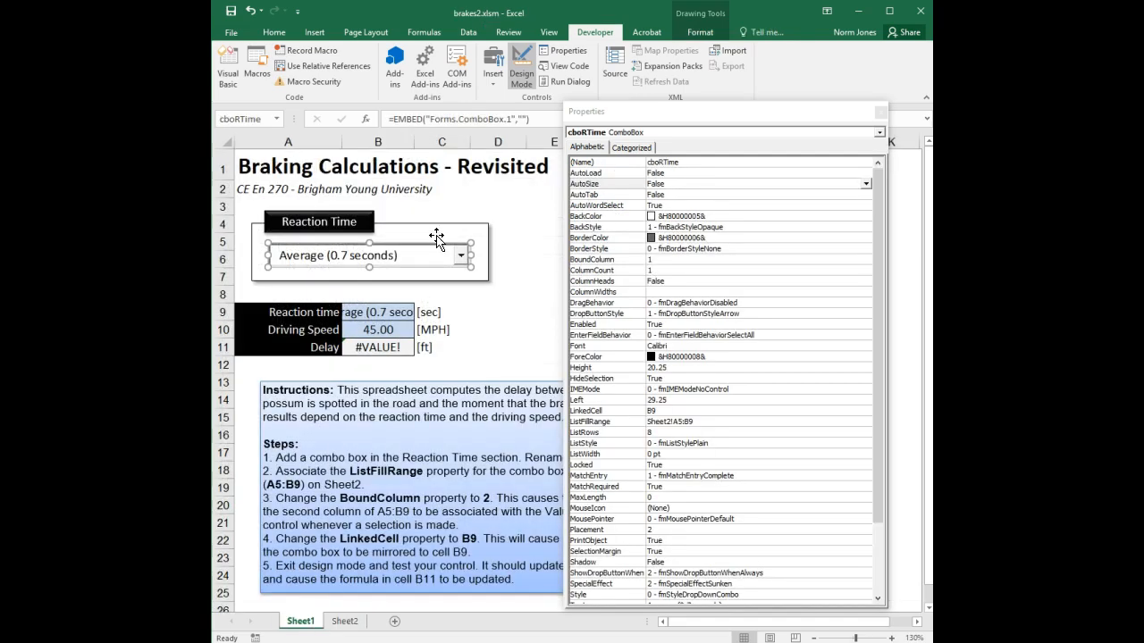
left_click(639, 260)
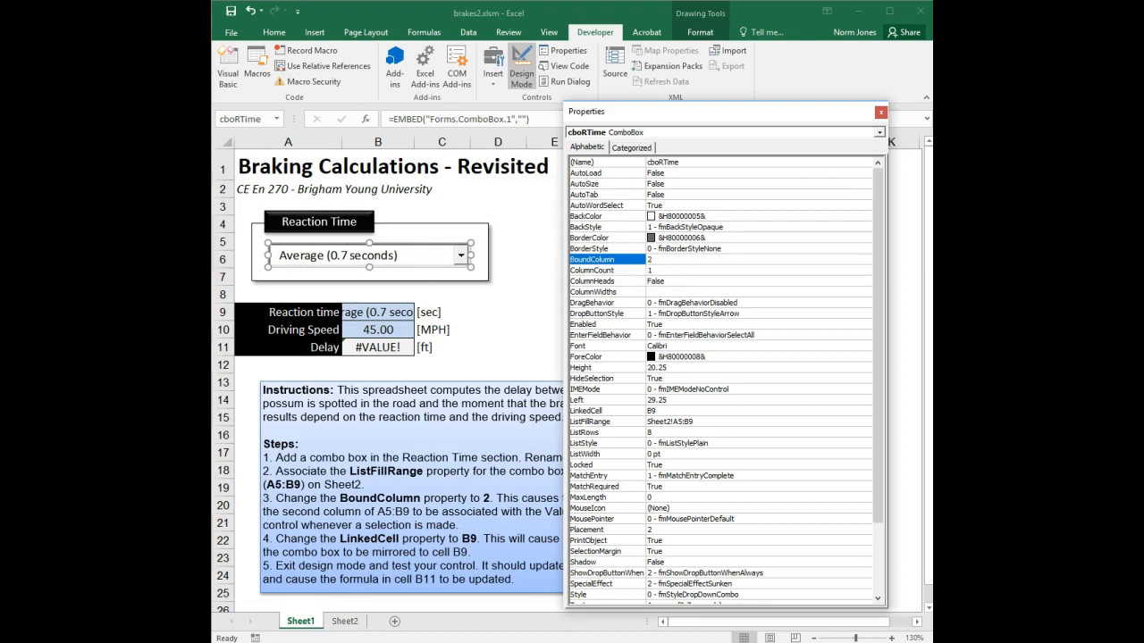
key("Return")
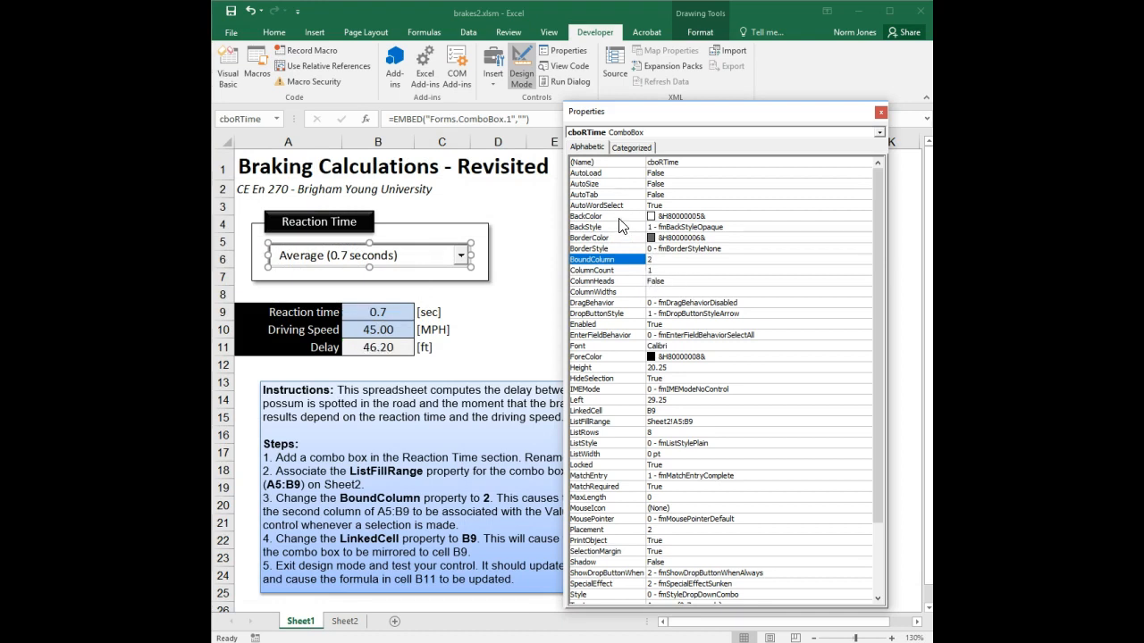
left_click(520, 76)
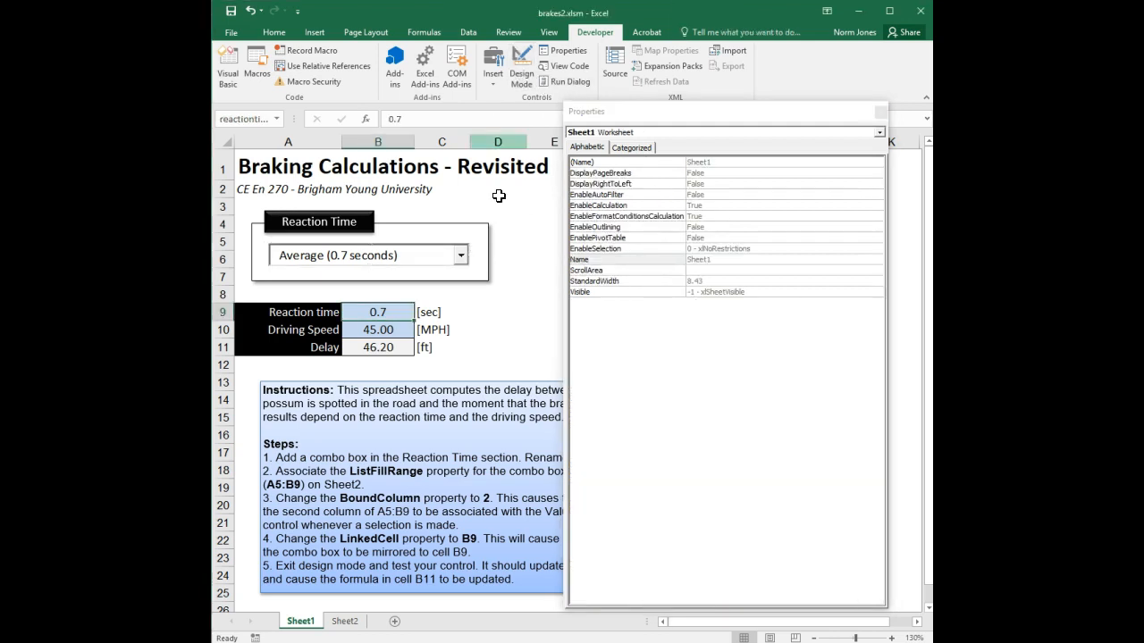
Try Slow, Sluggish and Slow again, comparing against the table on Sheet2
left_click(461, 255)
left_click(429, 268)
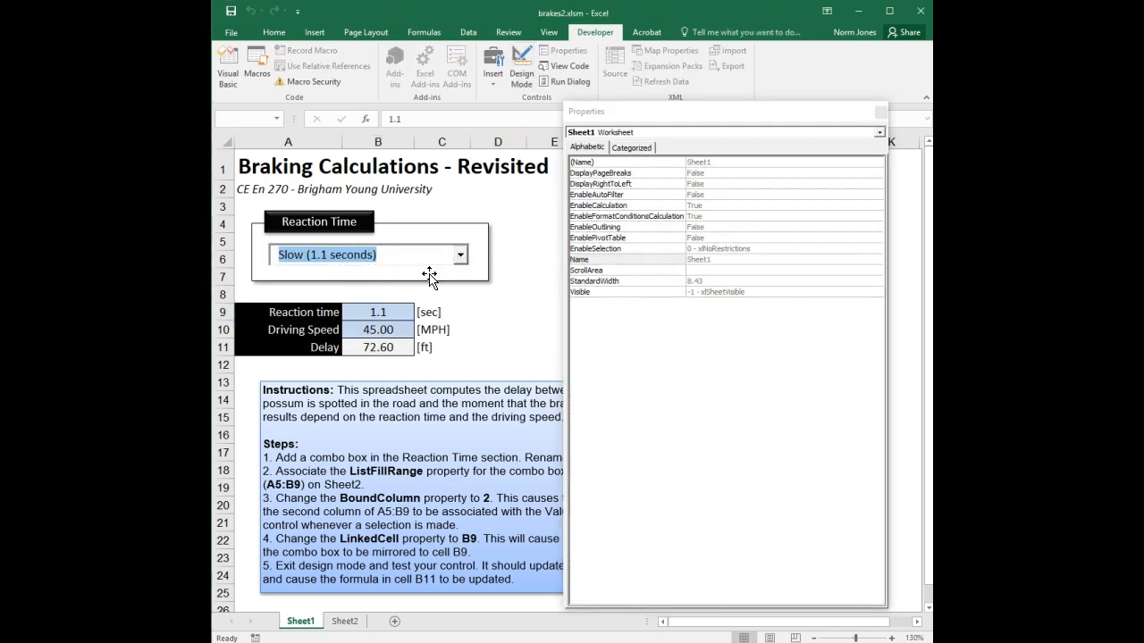
left_click(462, 257)
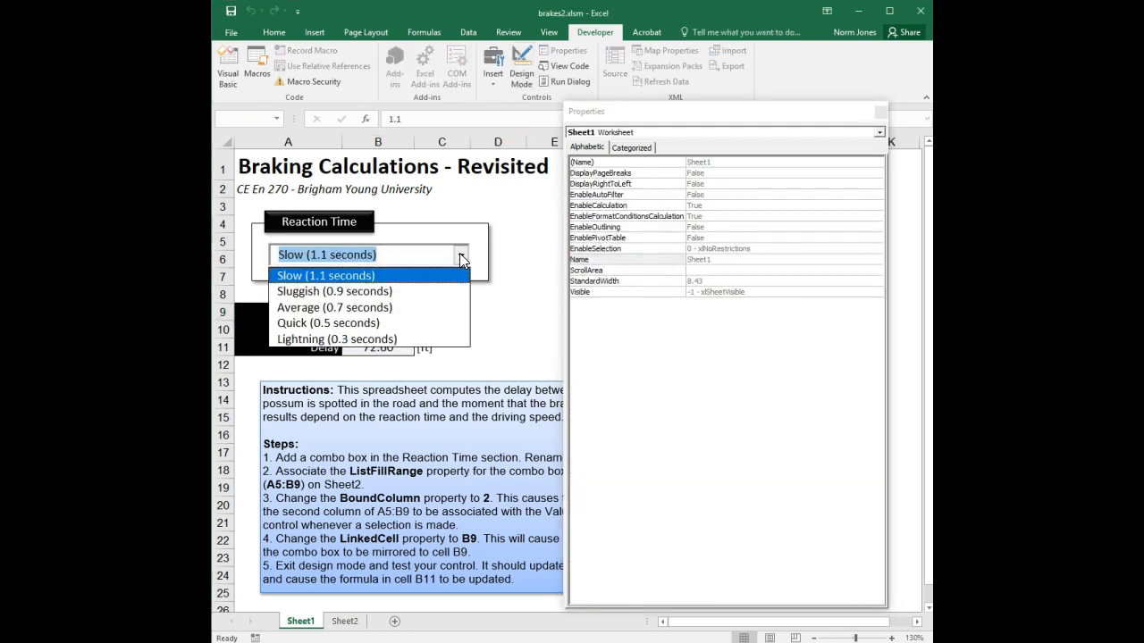
left_click(425, 292)
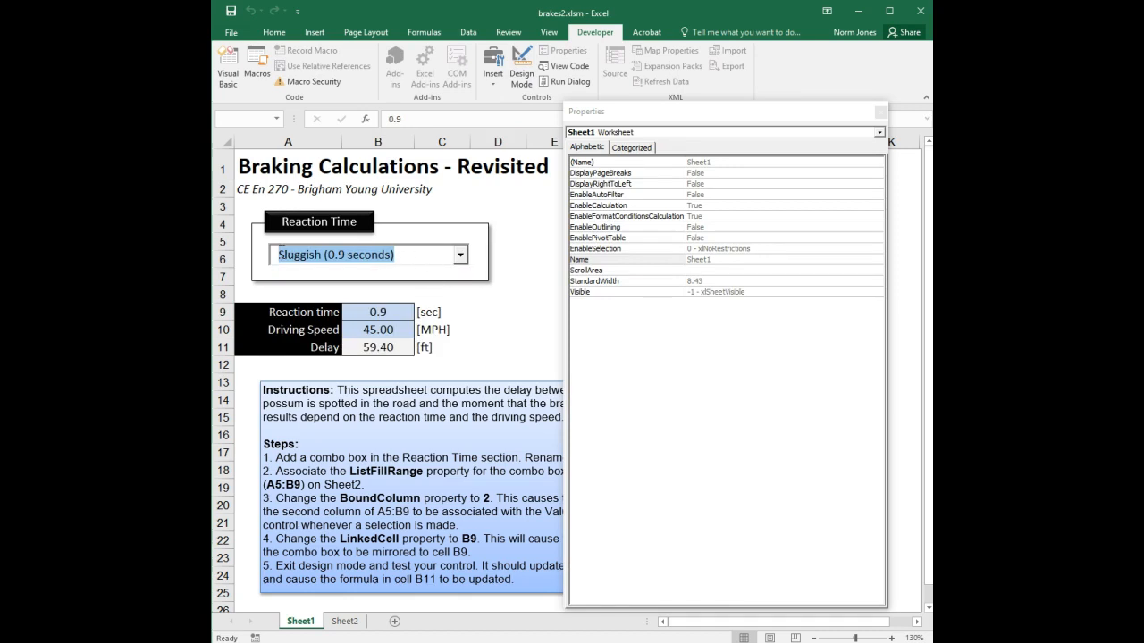
left_click(459, 257)
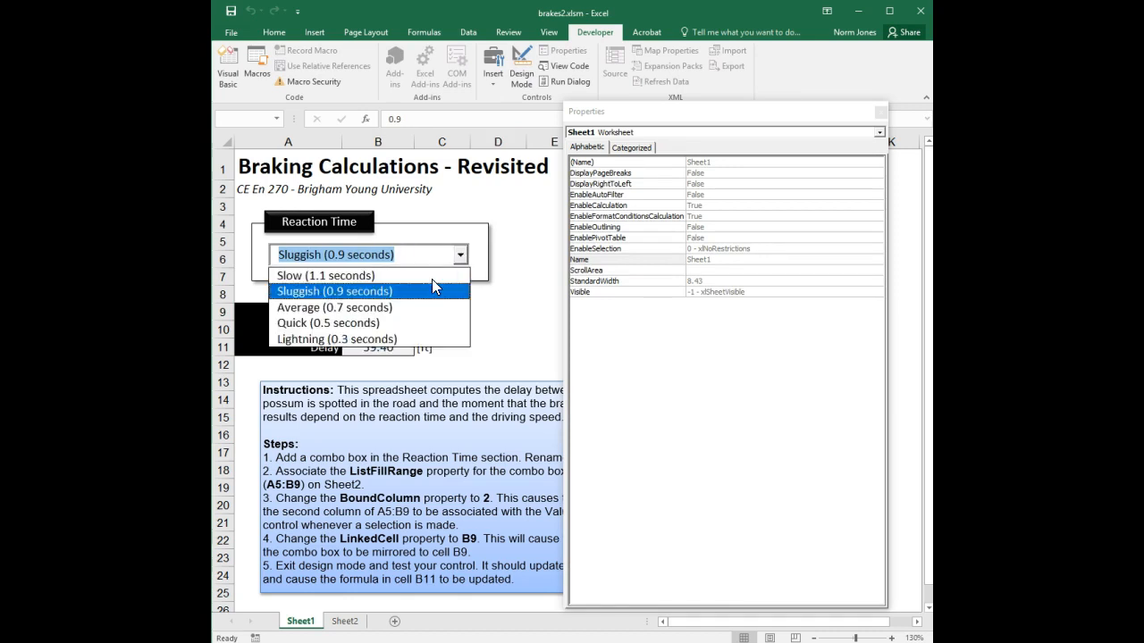
left_click(427, 271)
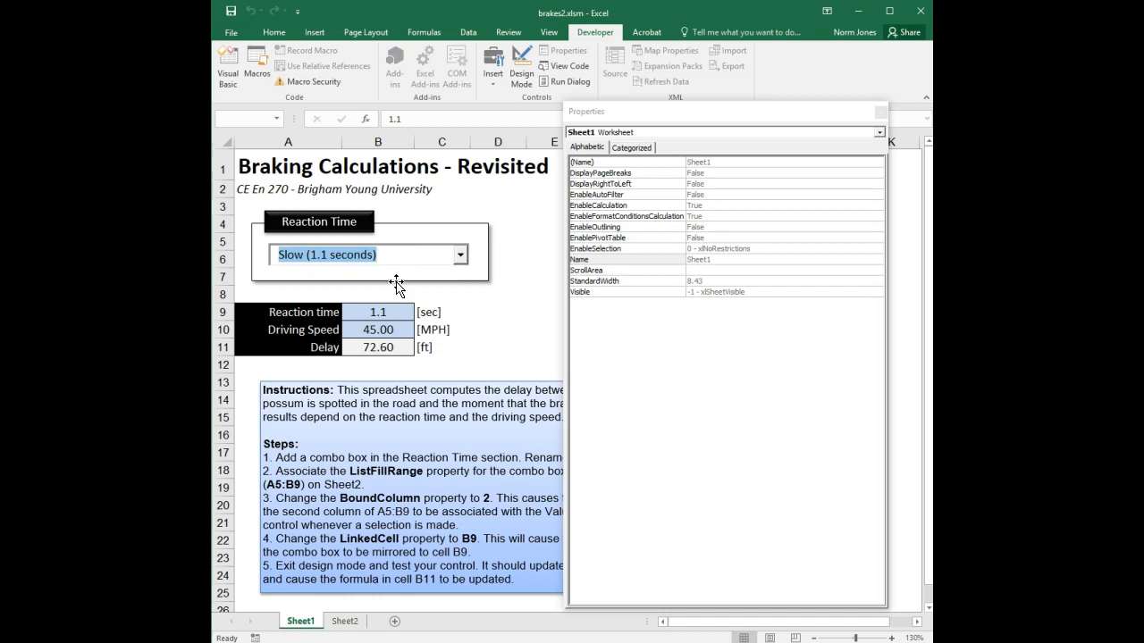
left_click(346, 621)
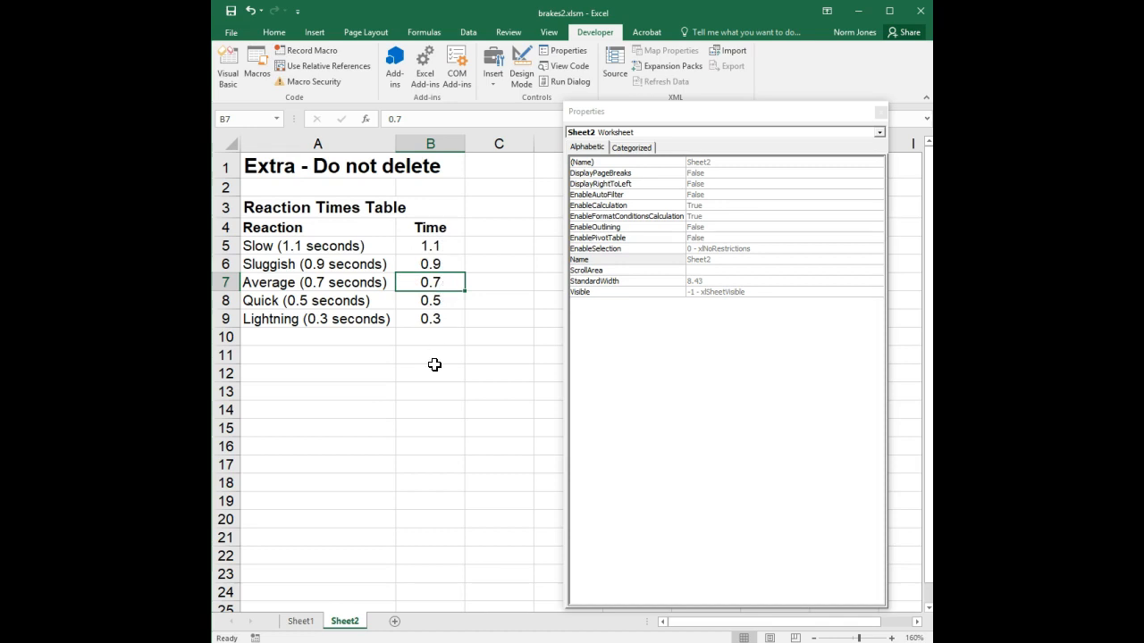
left_click(304, 623)
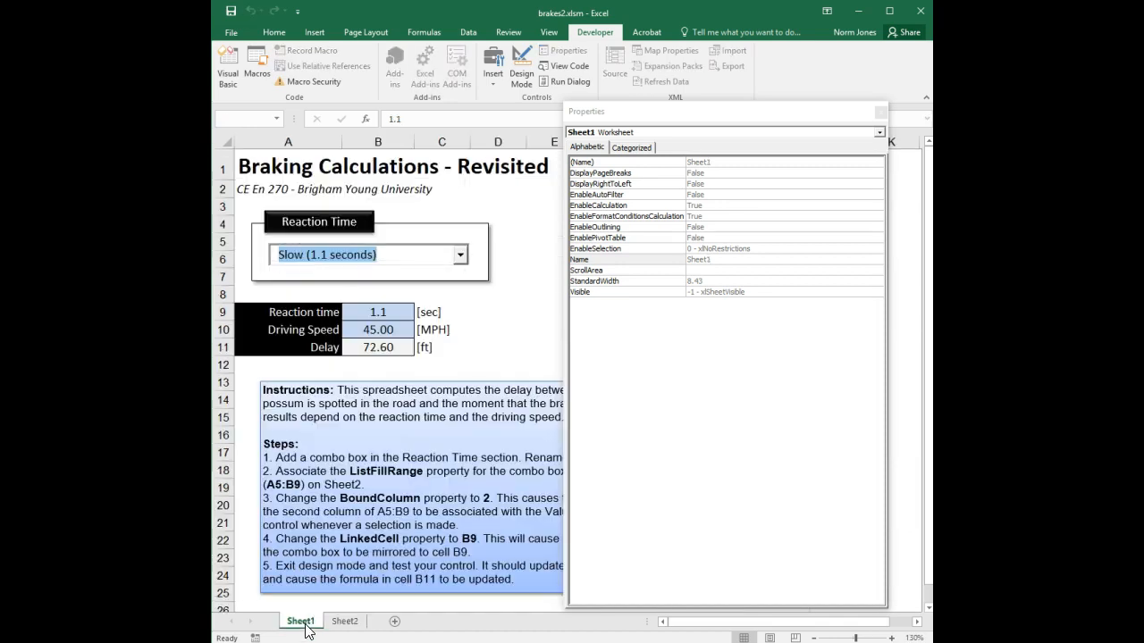
Choose Sluggish, Average, then Quick, and inspect the Delay formula in B11 and speed in B10
left_click(460, 255)
left_click(433, 291)
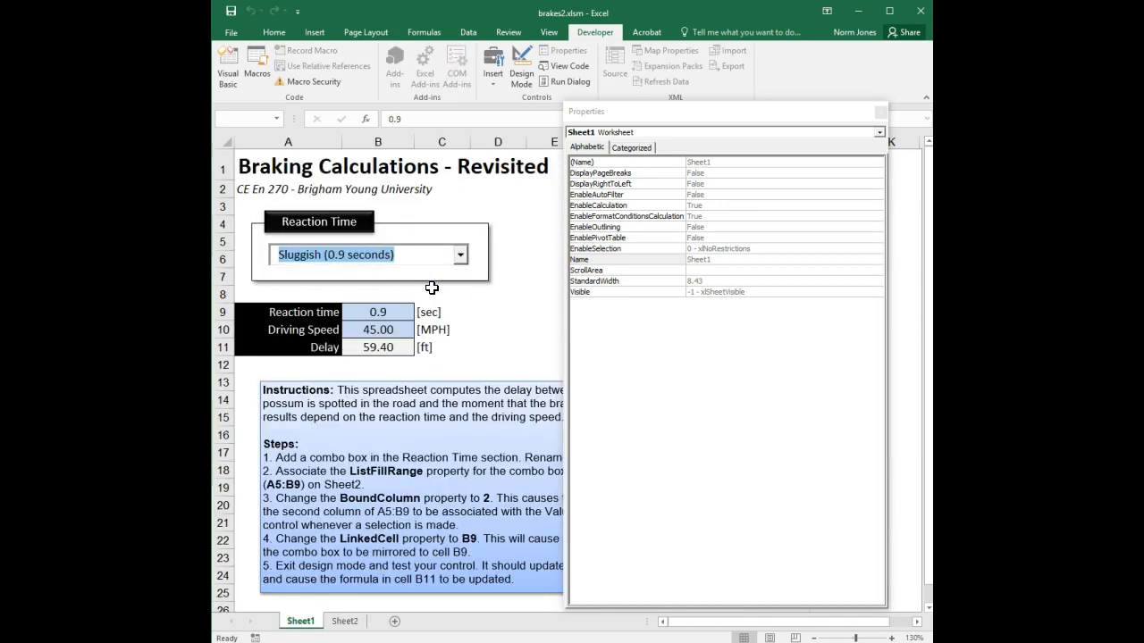
left_click(461, 255)
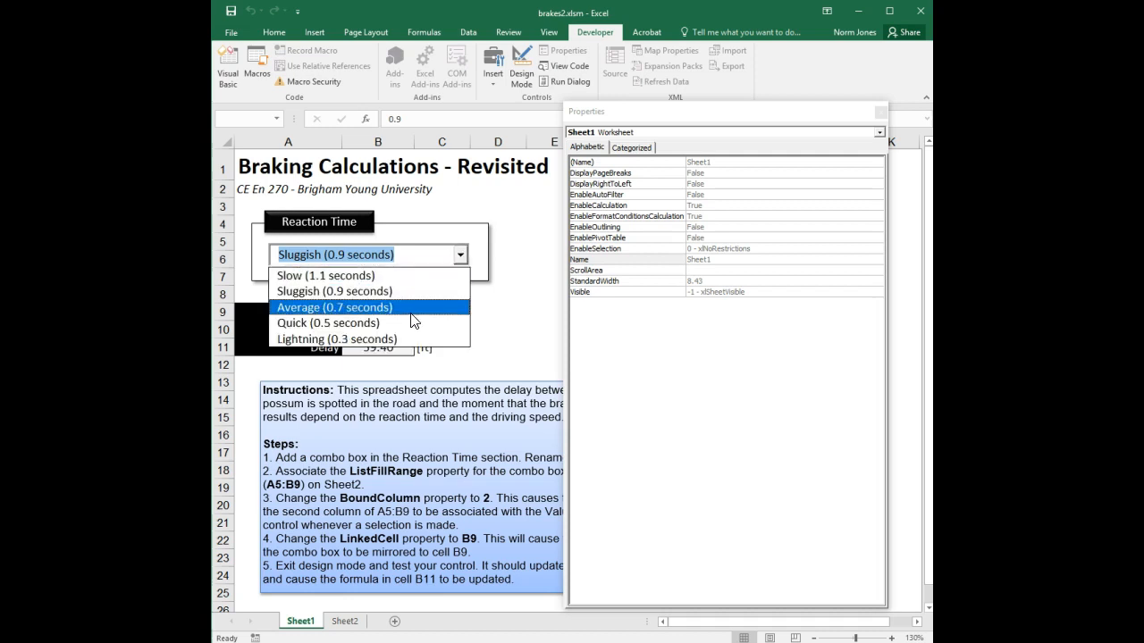
left_click(413, 308)
left_click(460, 256)
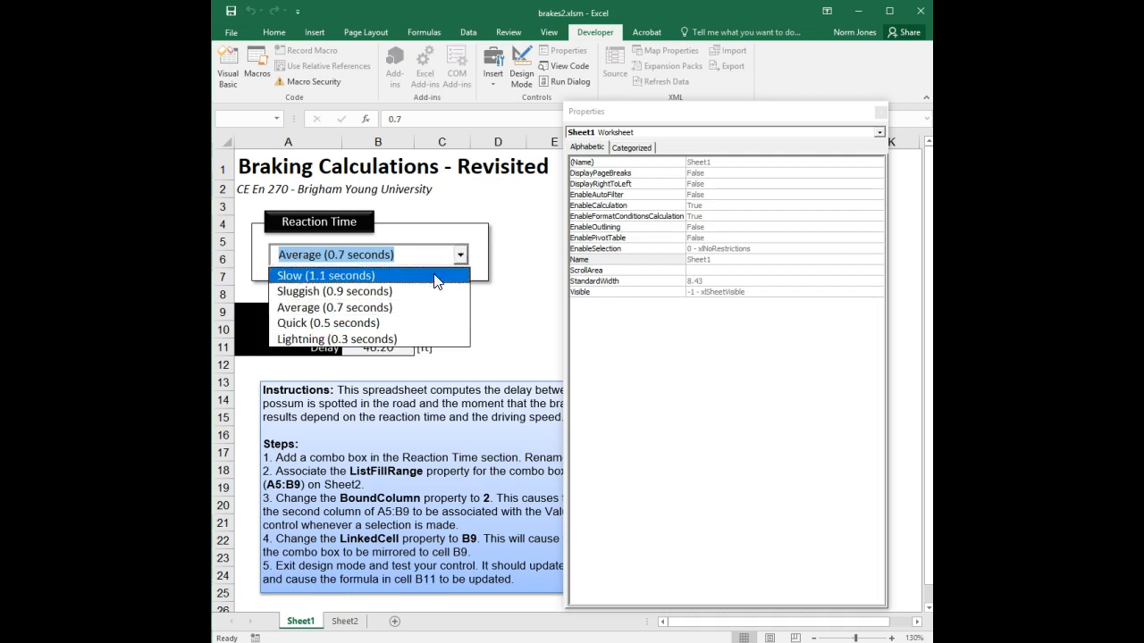
left_click(379, 322)
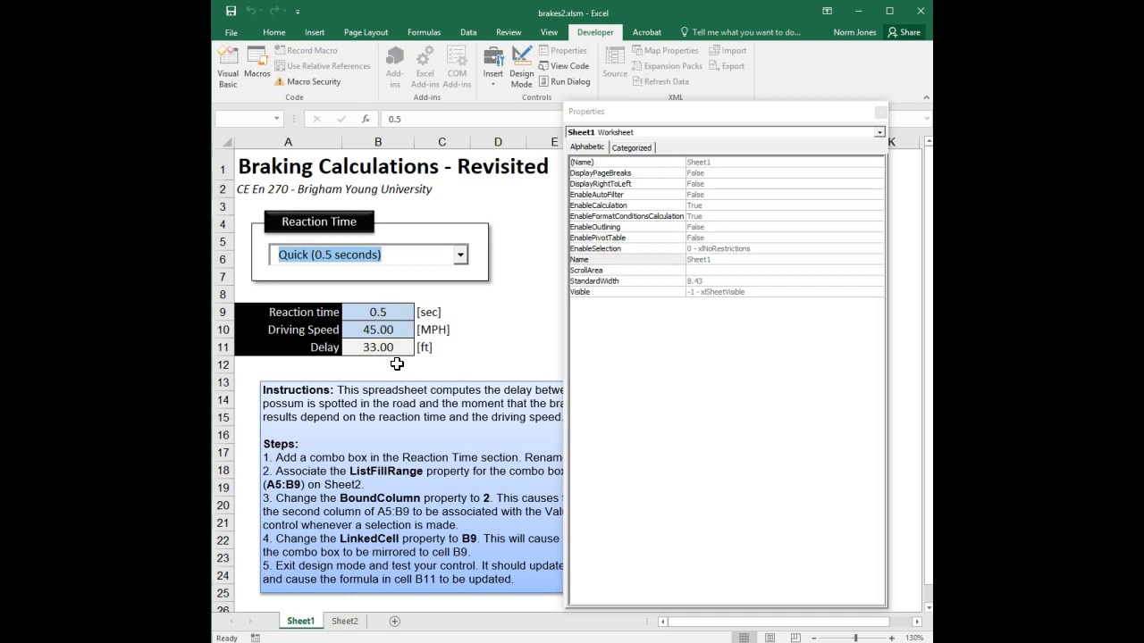
left_click(398, 351)
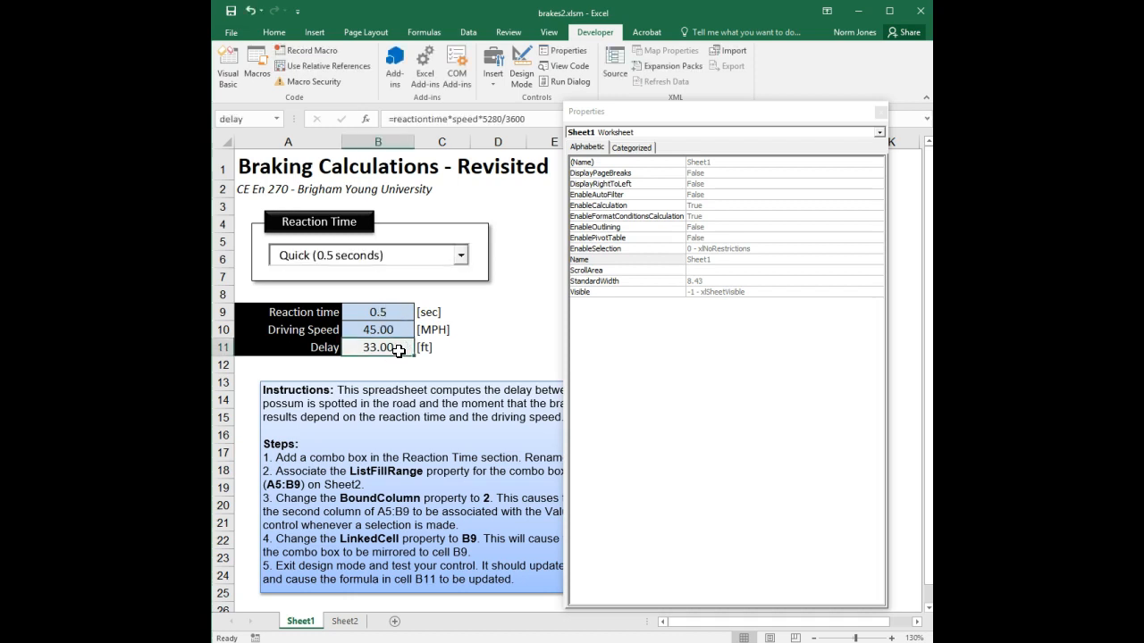
left_click(399, 330)
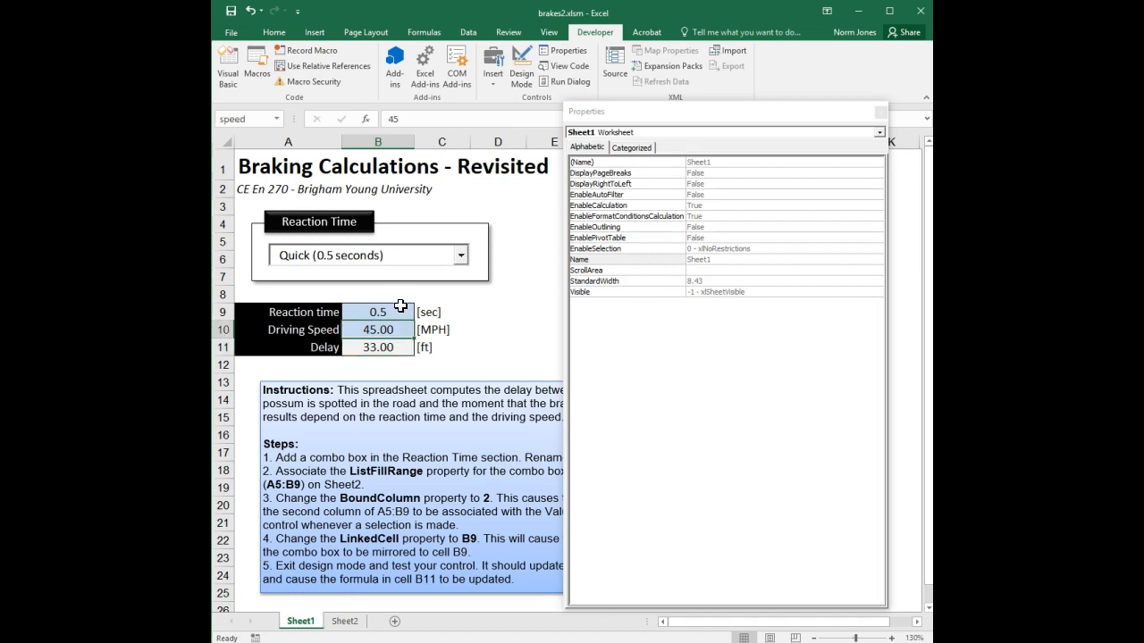
left_click(399, 349)
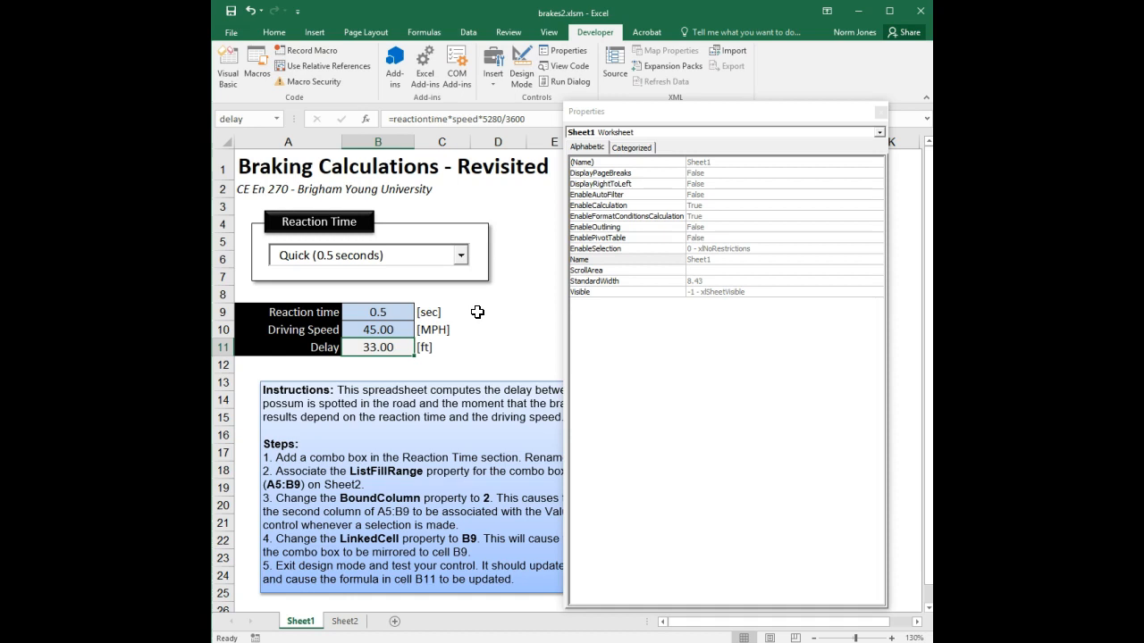
Cycle through Slow and Sluggish, finish on Average (0.7 seconds), and close the Properties pane
left_click(462, 260)
left_click(414, 273)
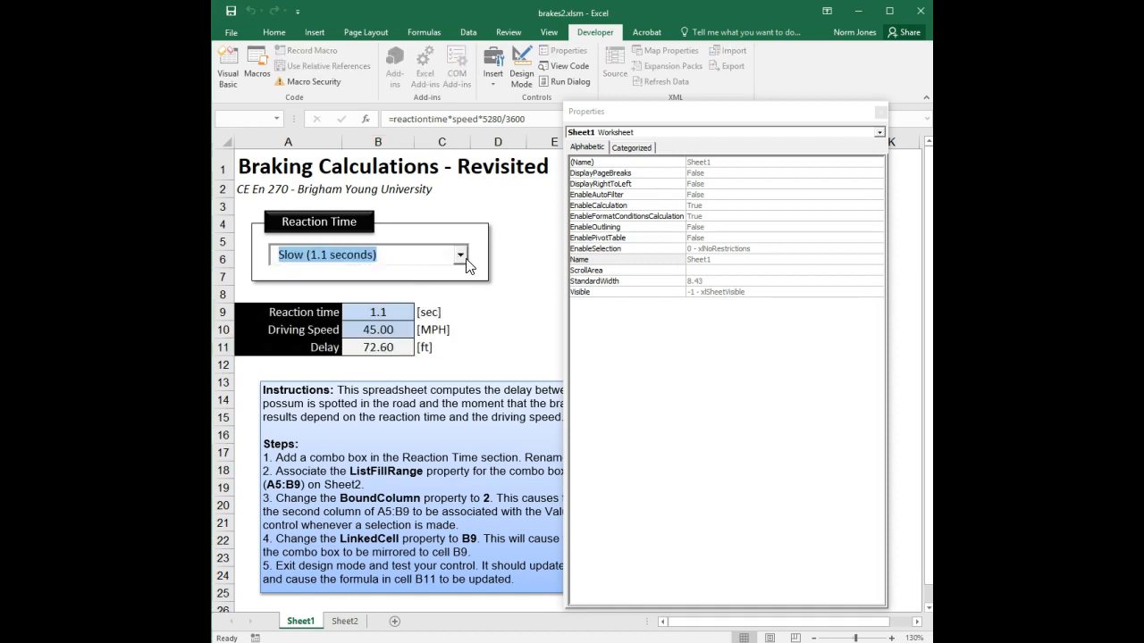
left_click(459, 259)
left_click(419, 292)
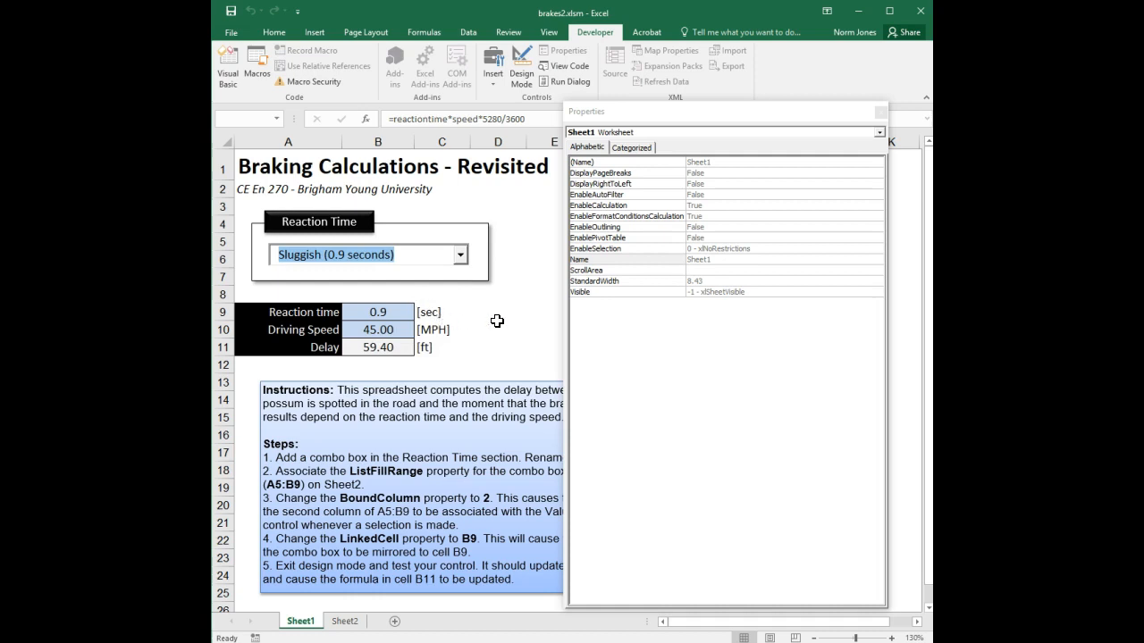
left_click(461, 257)
left_click(429, 305)
left_click(881, 111)
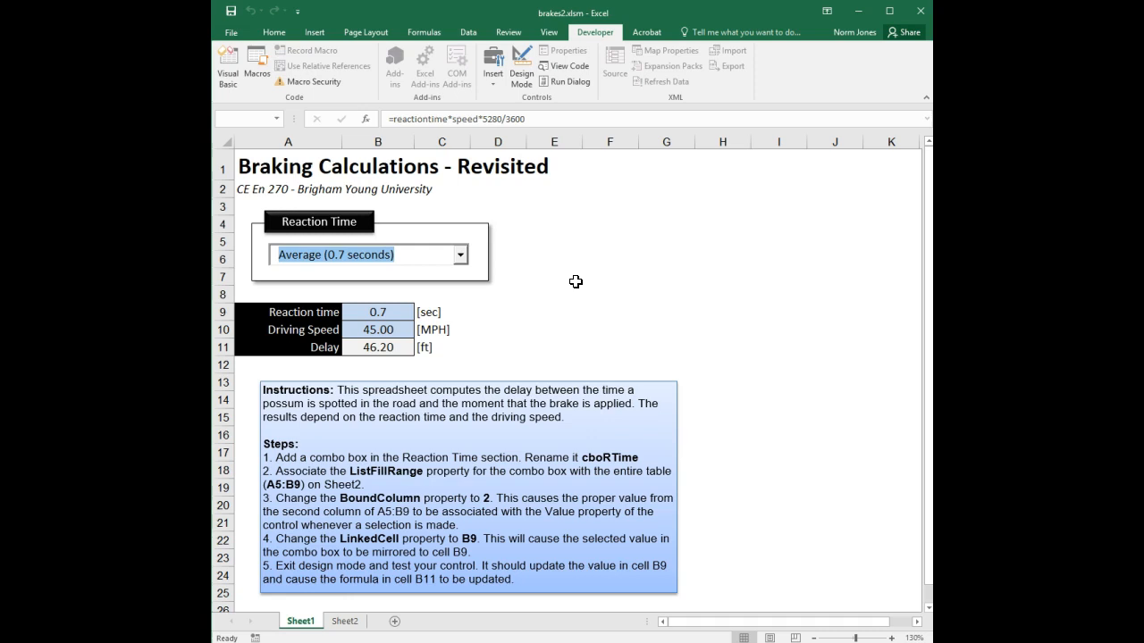
Select cell E5 on Sheet2 and bring up Data Validation from the Data tab
left_click(345, 622)
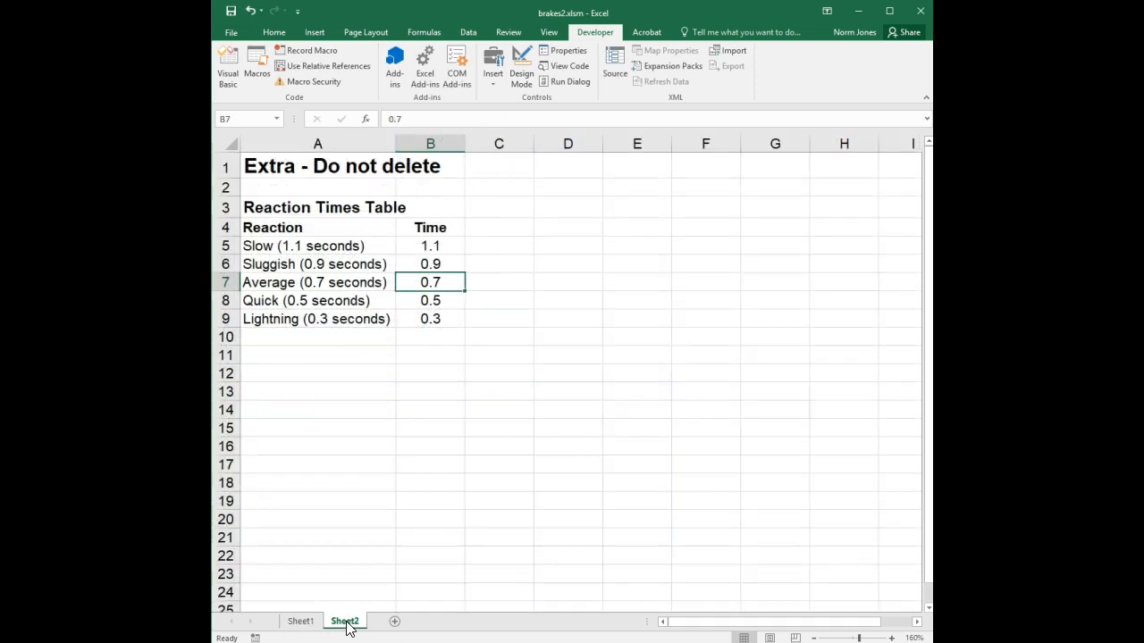
left_click(615, 244)
left_click(476, 33)
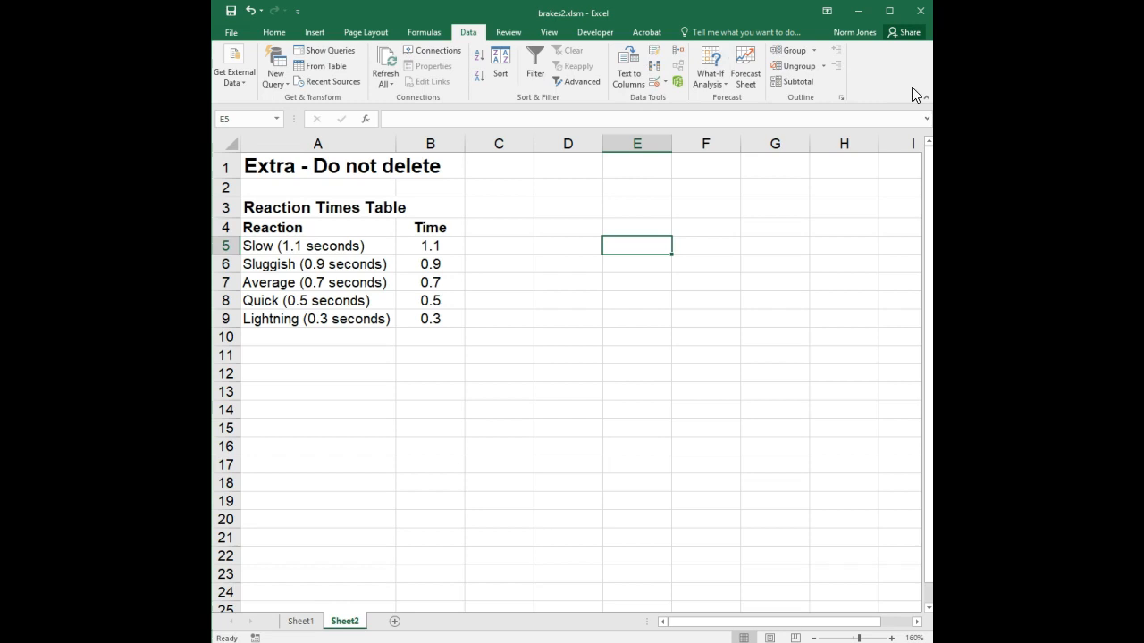
left_click(660, 82)
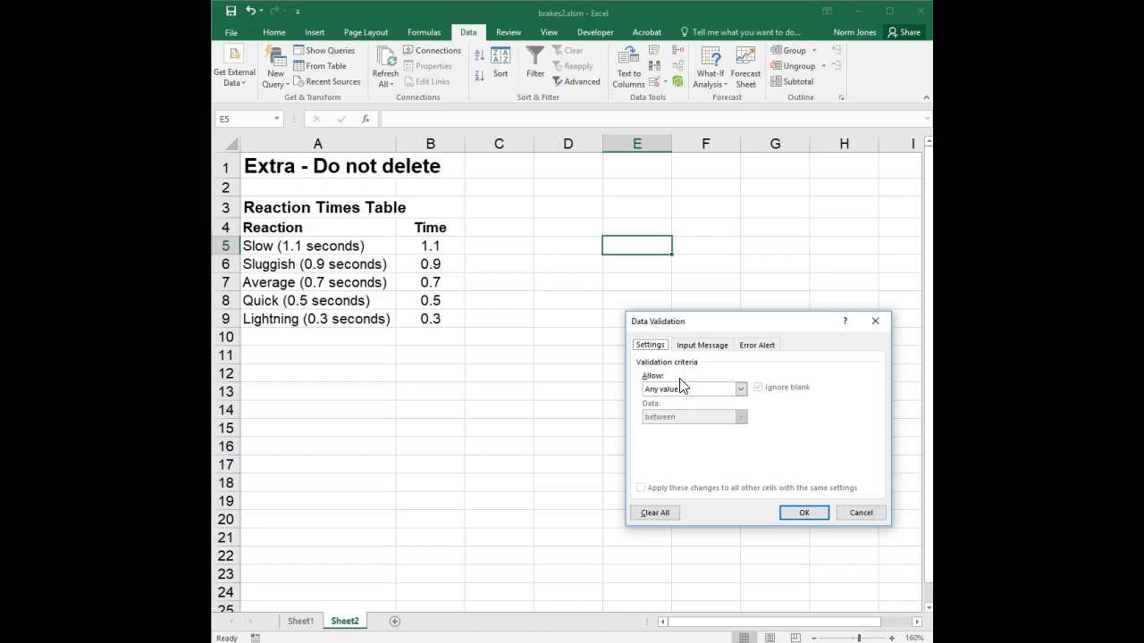
Give E5 a List validation sourced from A5:A9, then open its dropdown
left_click(736, 388)
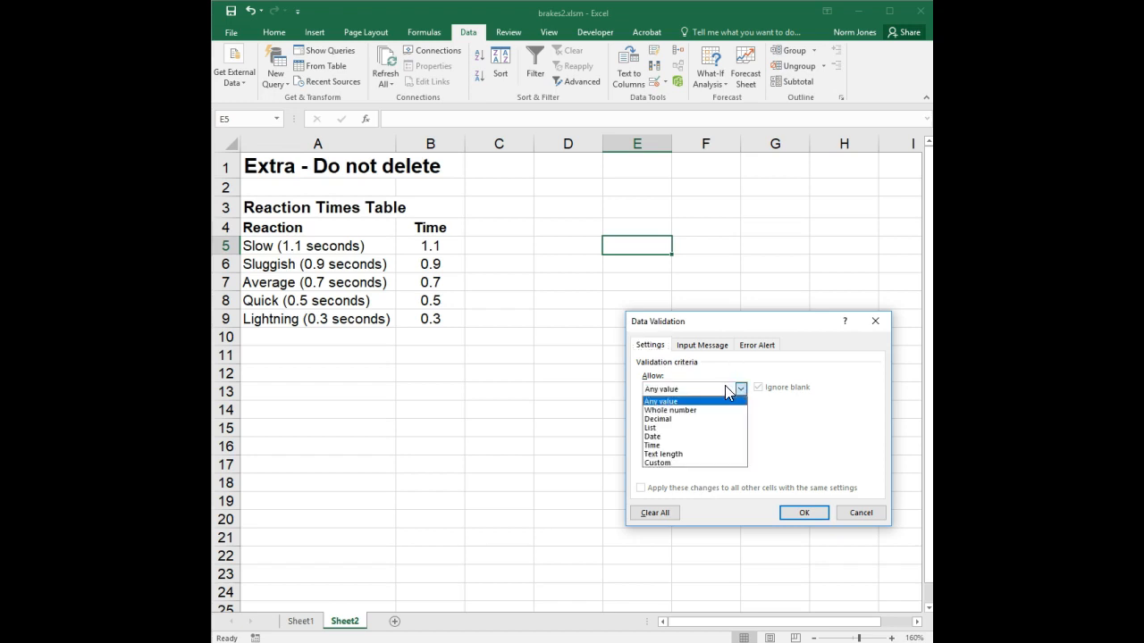
left_click(668, 428)
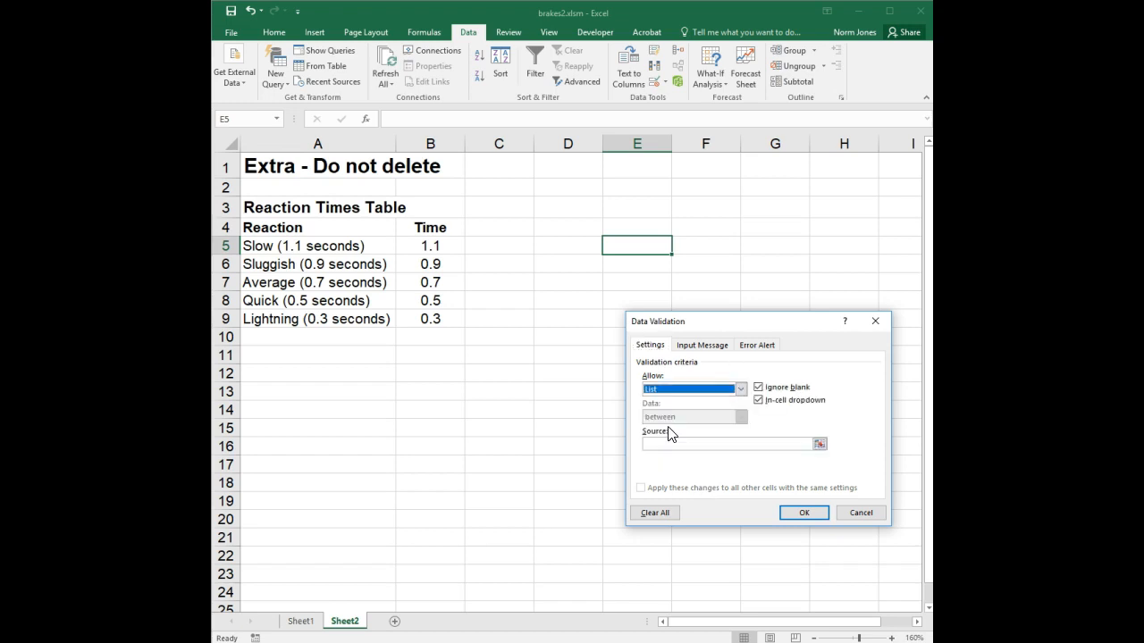
left_click(700, 444)
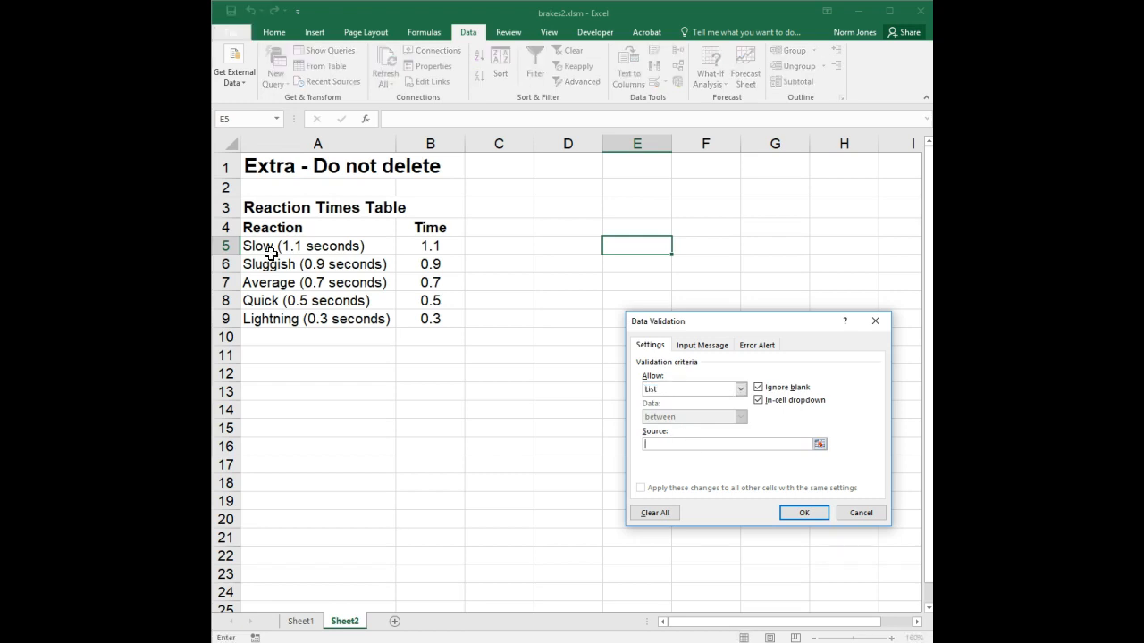
left_click_drag(284, 243, 333, 319)
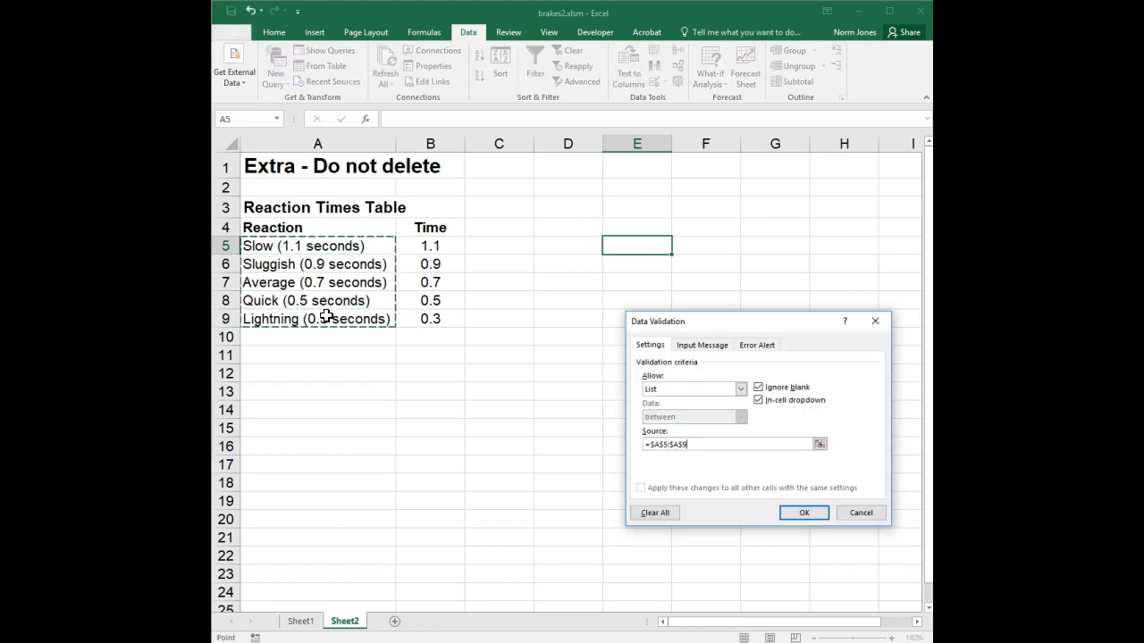
left_click(802, 512)
left_click(678, 248)
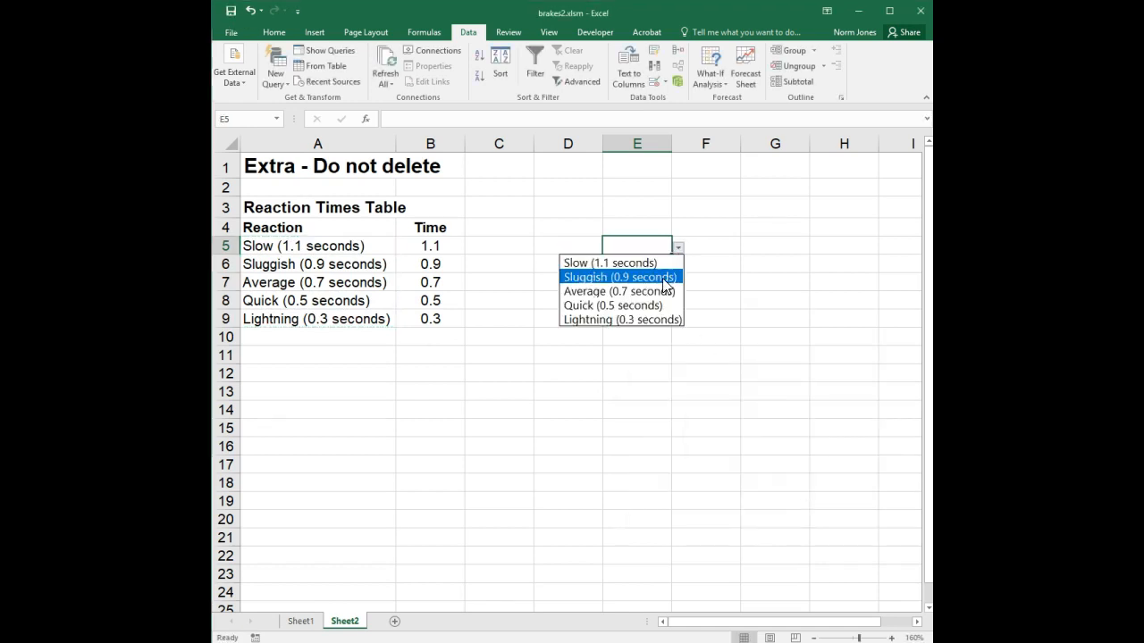
Widen column E and try Sluggish, Average, Quick, Lightning and Slow in E5
left_click(660, 274)
left_click_drag(672, 143, 761, 142)
left_click(767, 247)
left_click(731, 292)
left_click(767, 248)
left_click(700, 309)
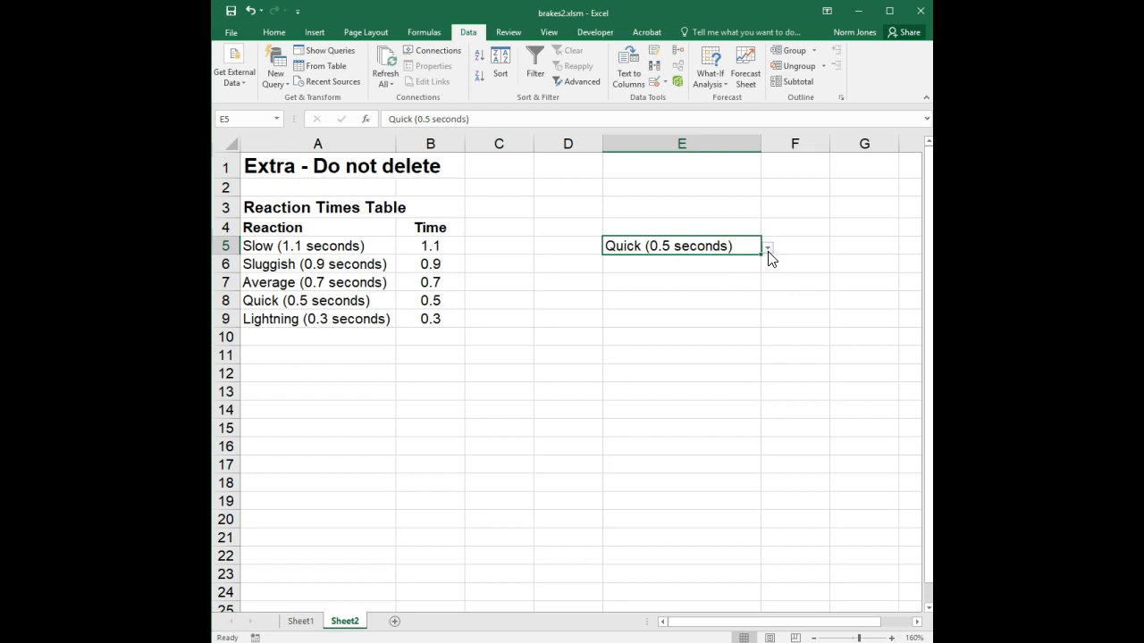
left_click(767, 248)
left_click(708, 321)
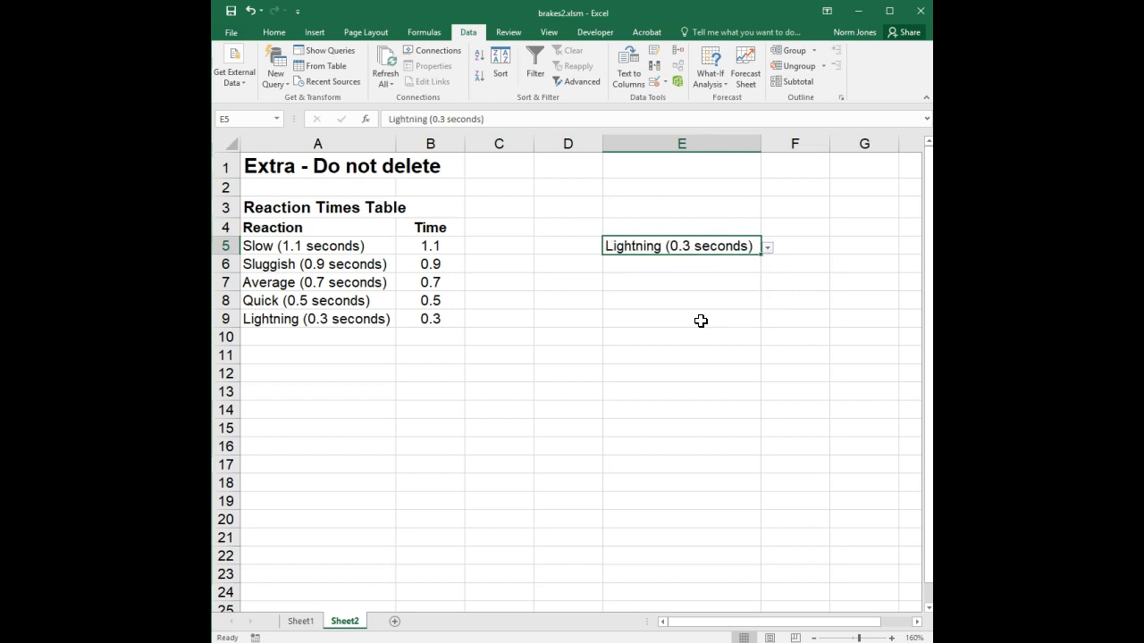
left_click(766, 247)
left_click(704, 264)
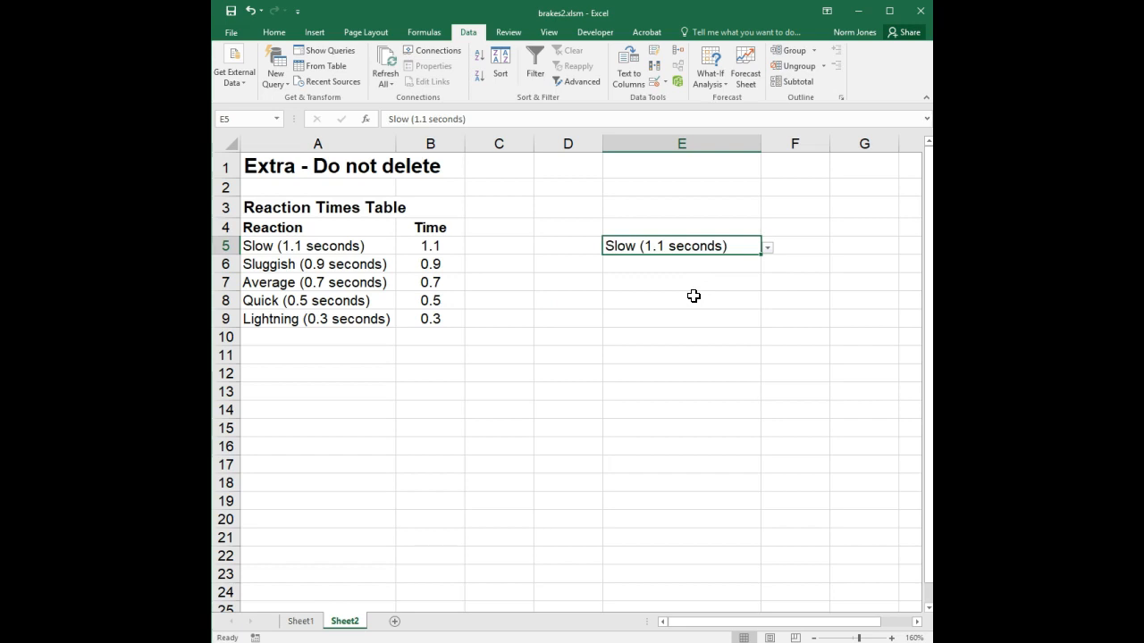
Select the reaction names A5:A9, then the whole reaction table A5:B9
left_click(694, 287)
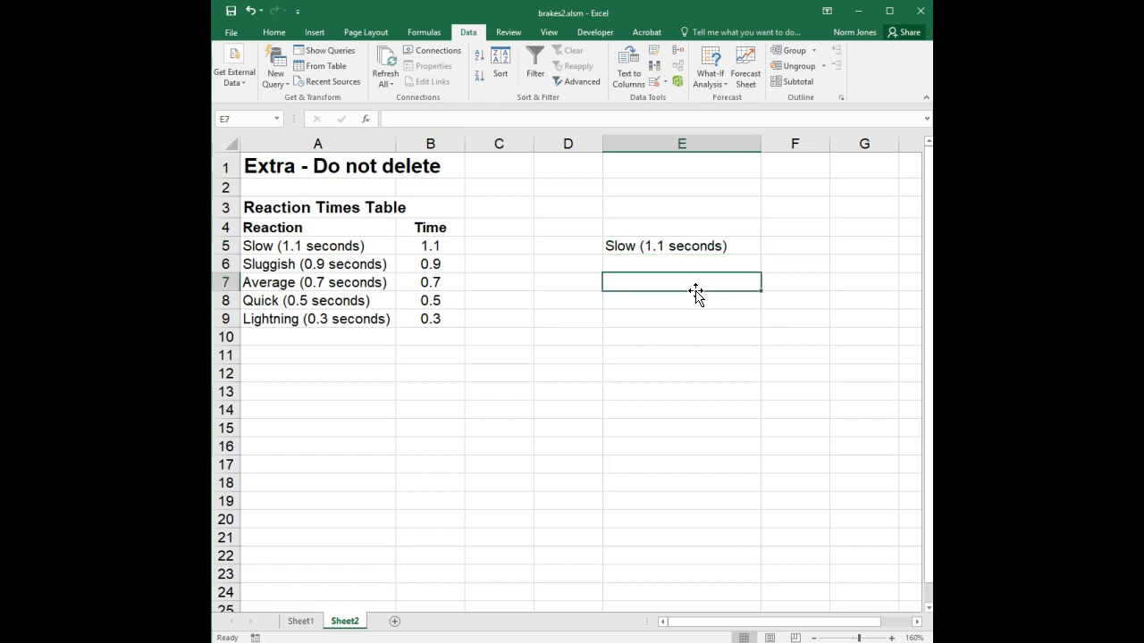
left_click(722, 245)
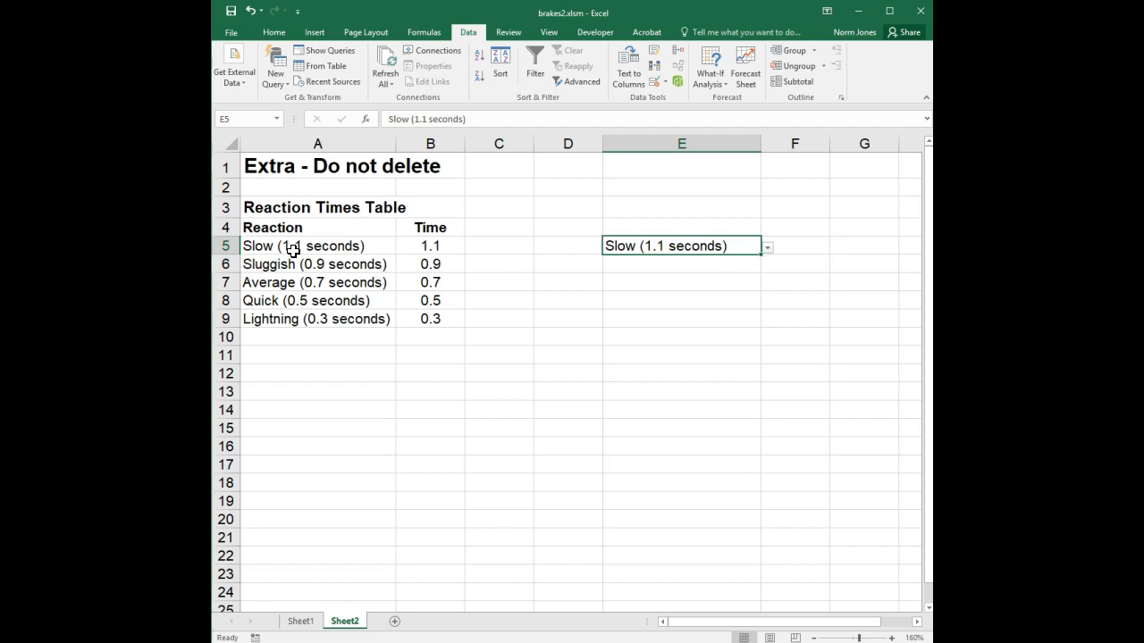
left_click_drag(301, 245, 301, 319)
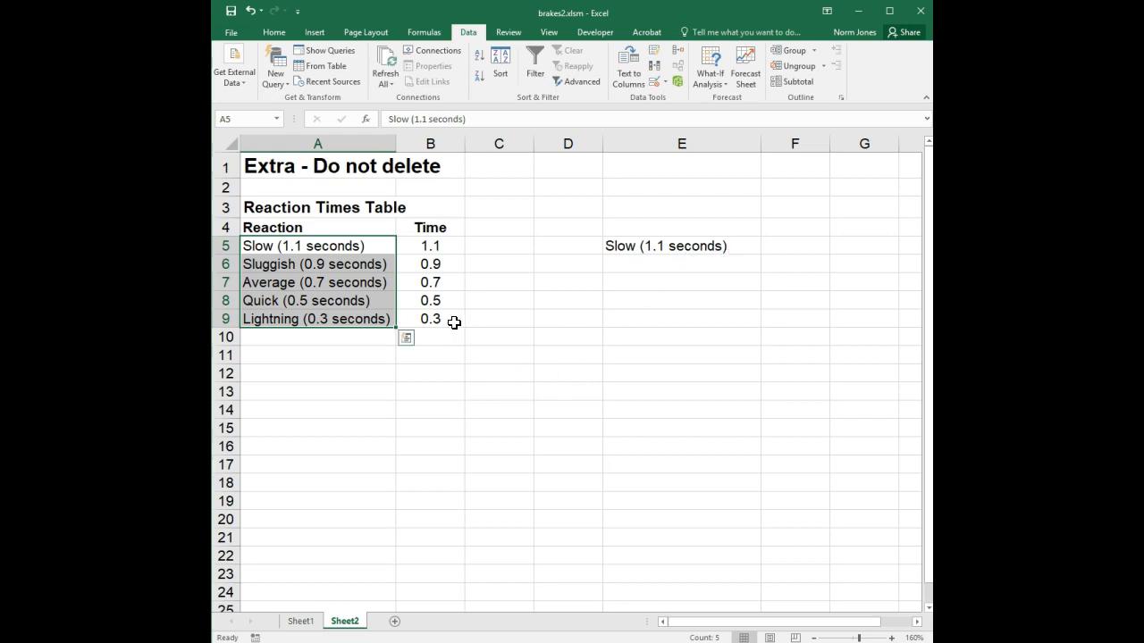
left_click(358, 247)
left_click_drag(358, 246, 406, 322)
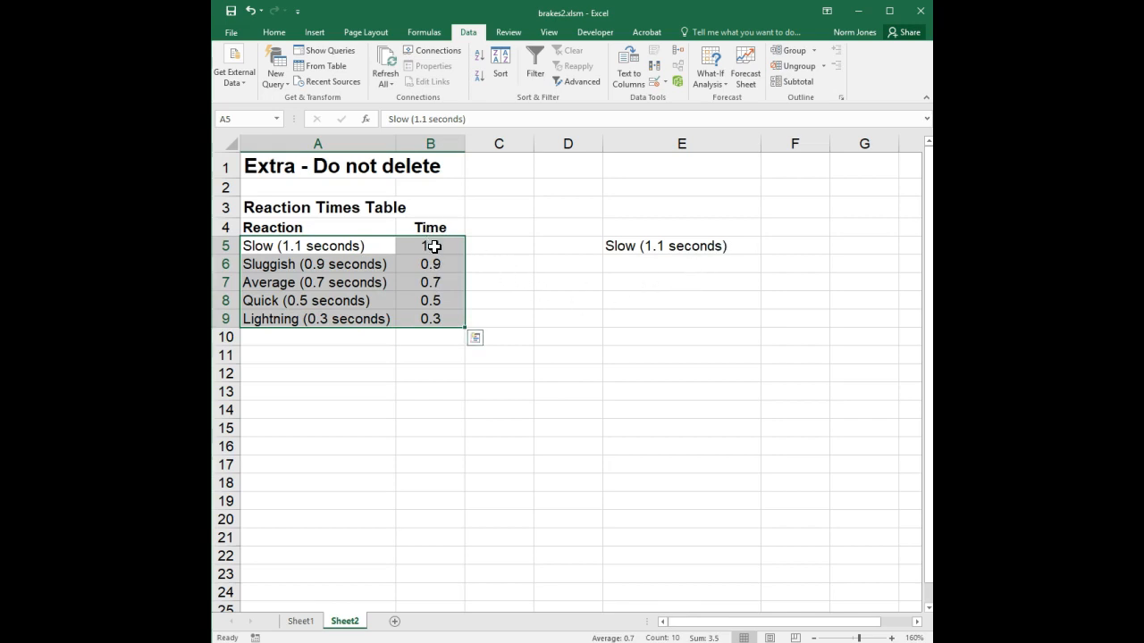
Set E5 to Average (0.7 seconds) from its dropdown
left_click(710, 246)
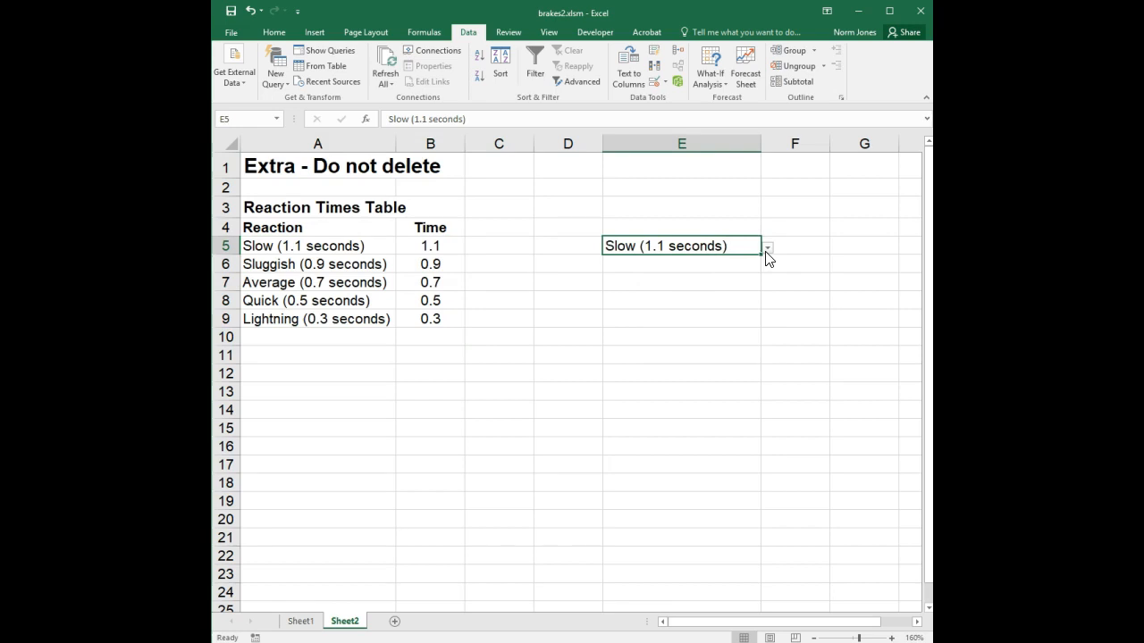
left_click(767, 249)
left_click(706, 291)
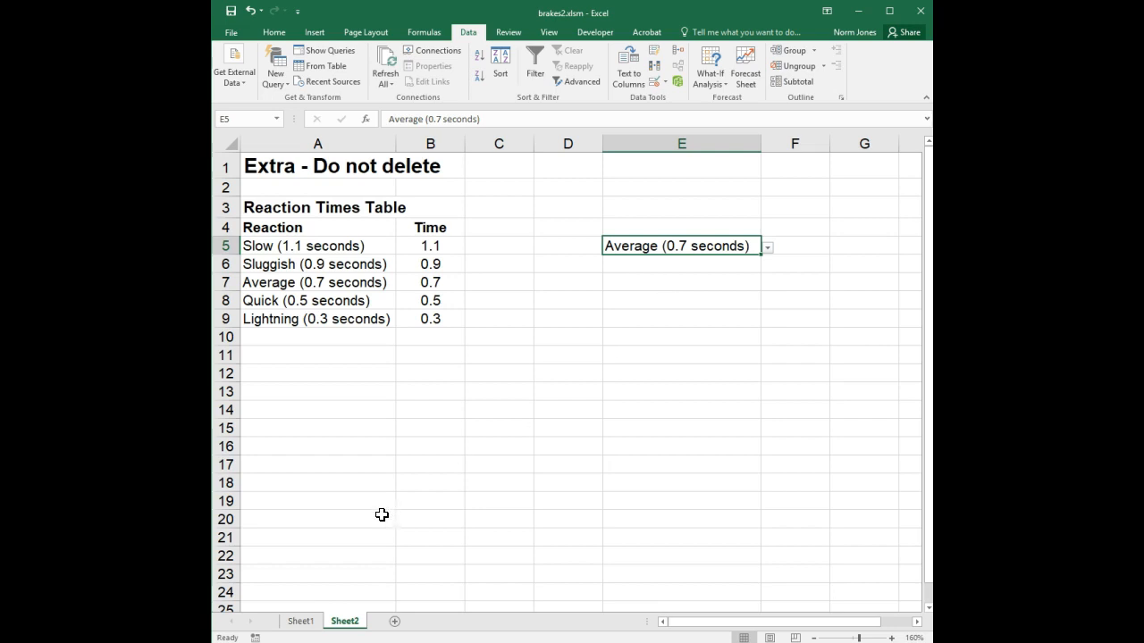
On Sheet1, choose Sluggish (0.9 seconds) in the combo box and turn on Design Mode
left_click(300, 623)
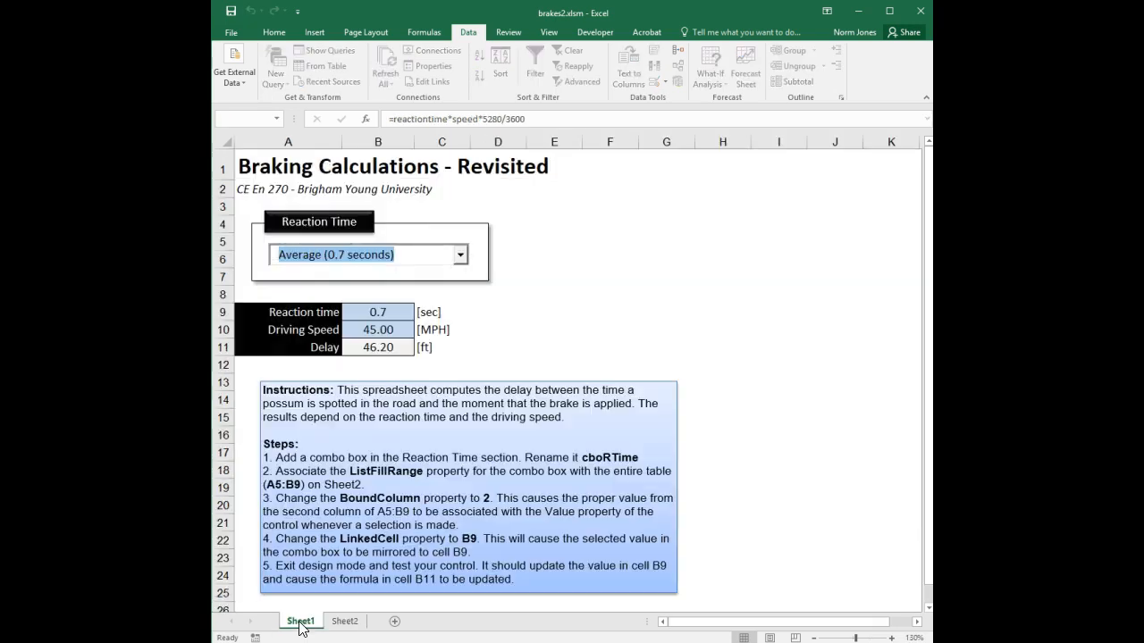
left_click(462, 257)
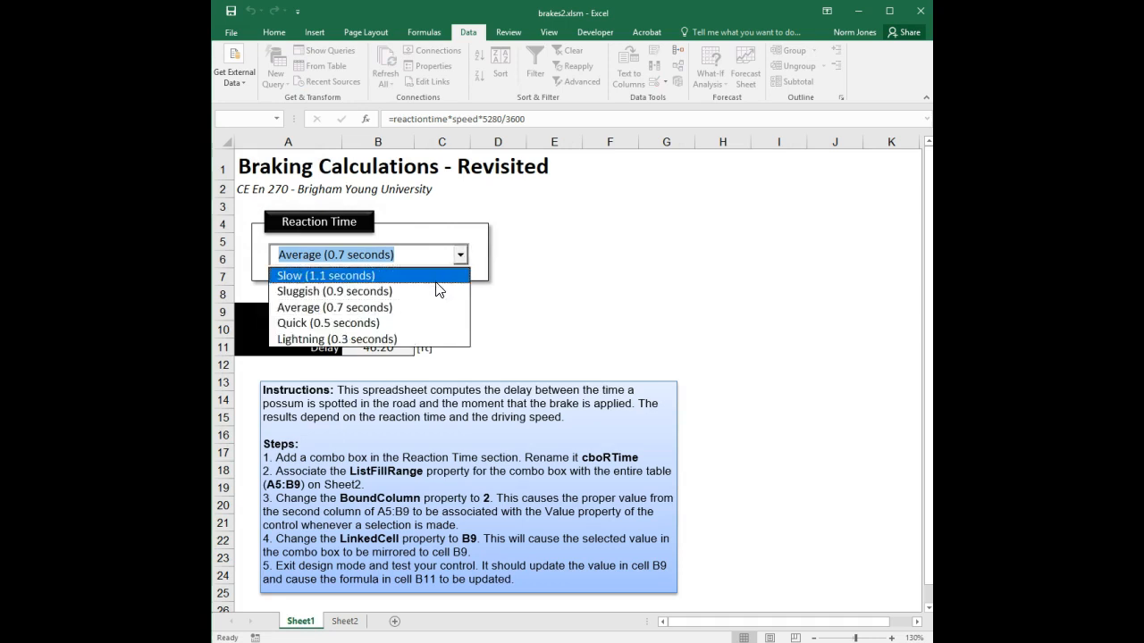
left_click(438, 290)
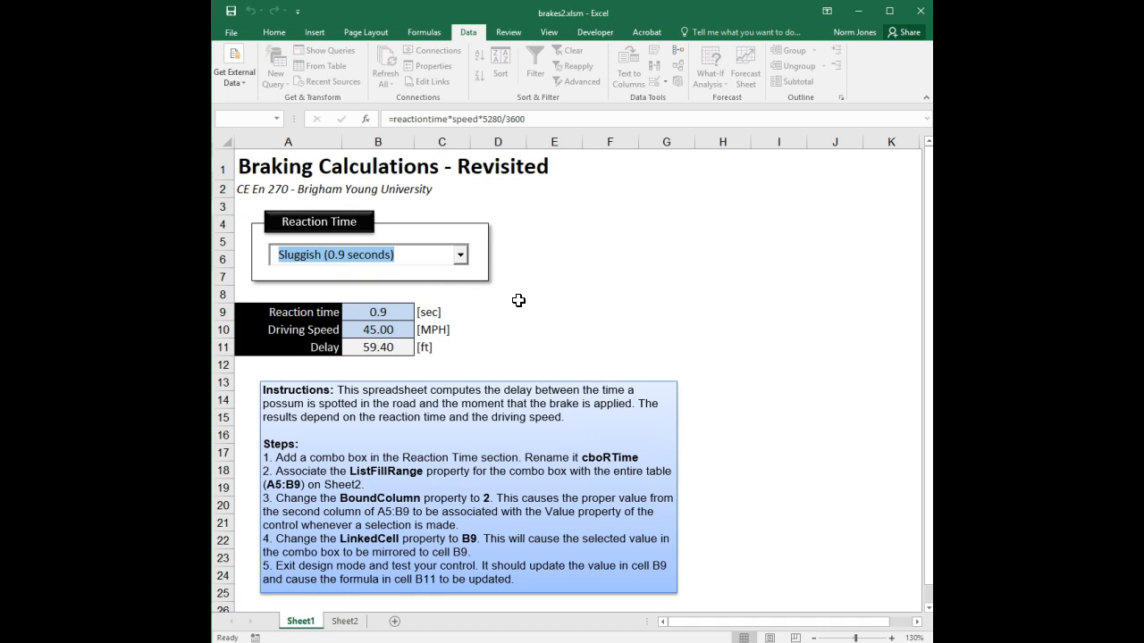
left_click(596, 31)
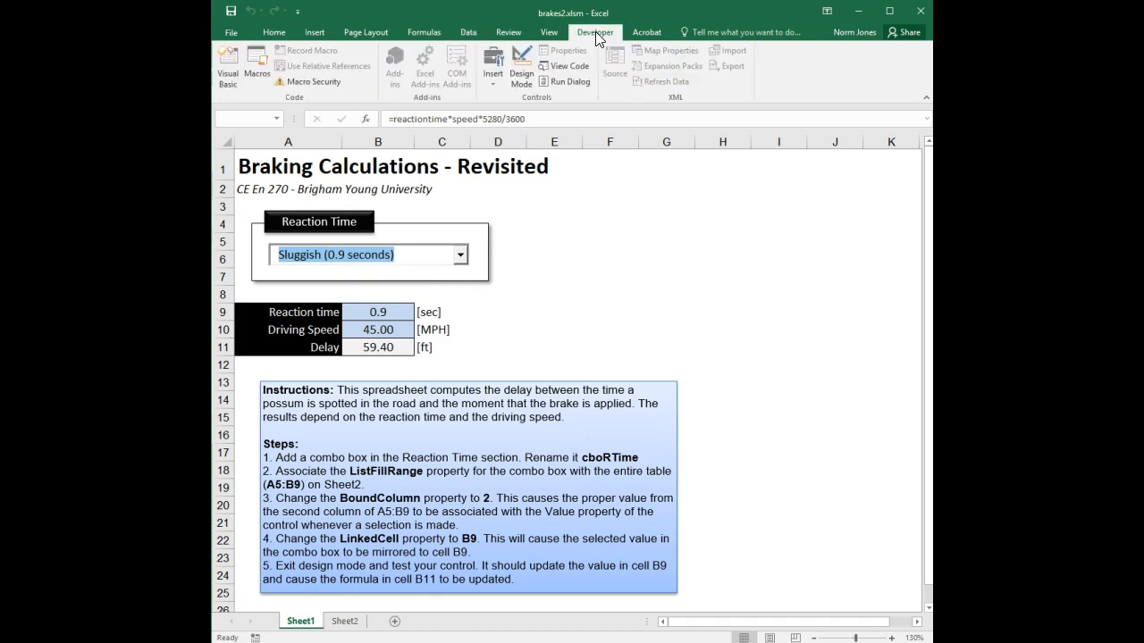
left_click(522, 67)
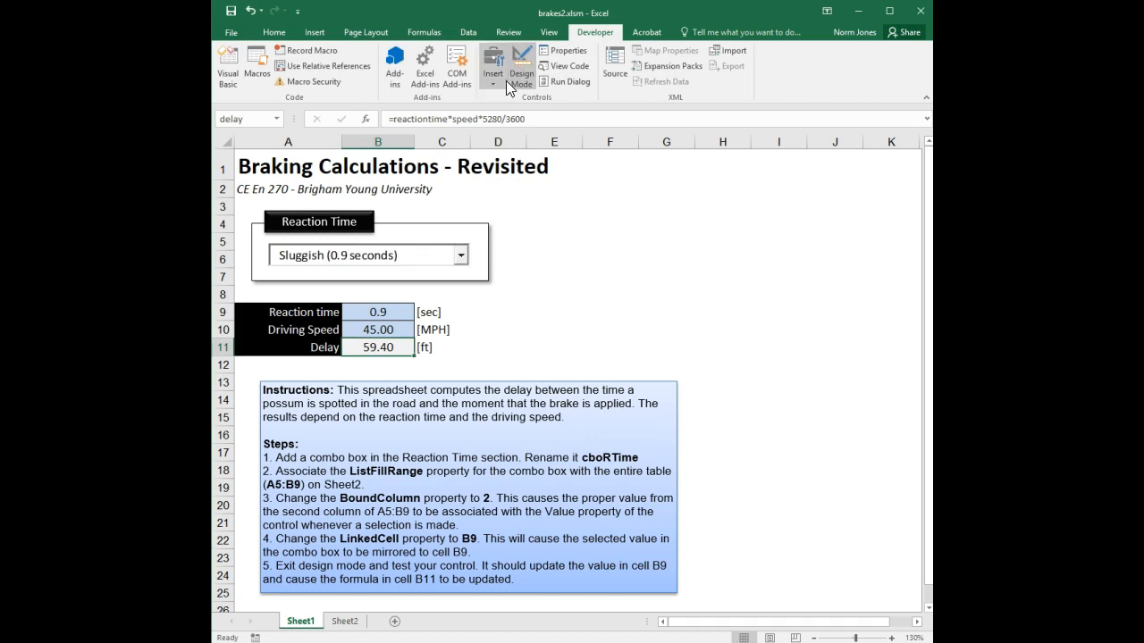
Generate the empty cboRTime_Change procedure, resize the code window, and return to the worksheet
double_click(431, 256)
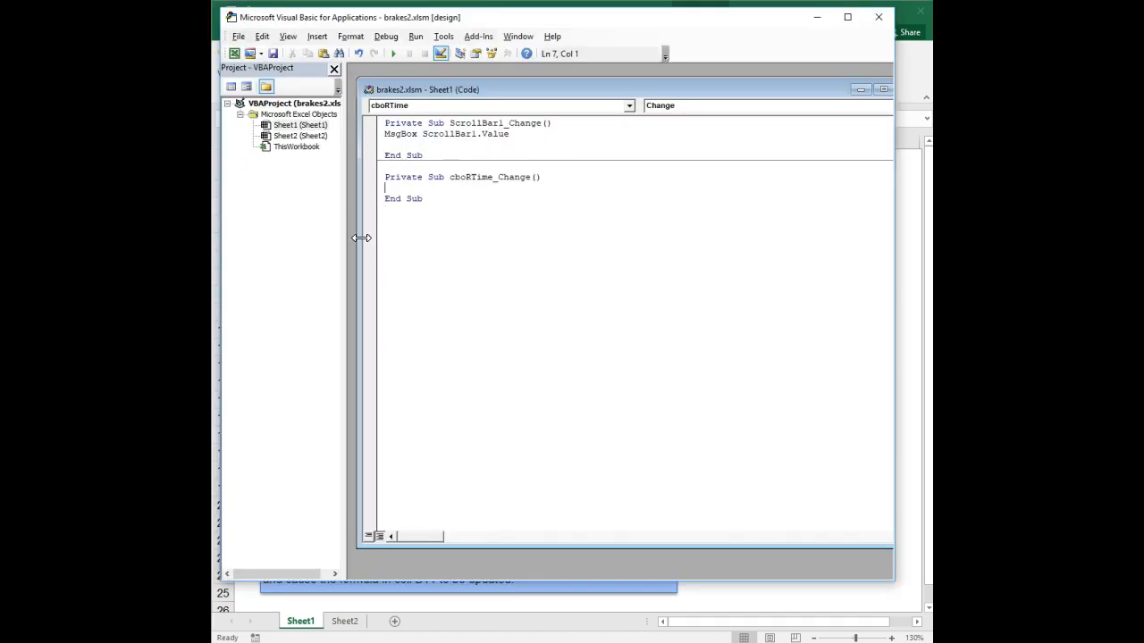
left_click_drag(360, 230, 480, 225)
left_click_drag(652, 84, 535, 81)
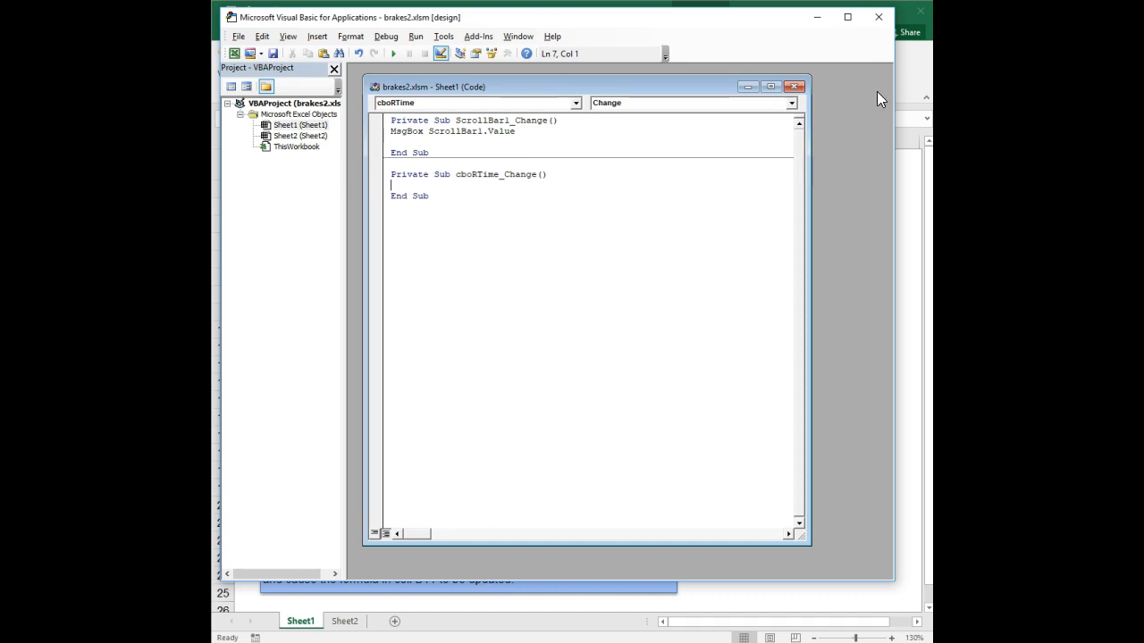
left_click(914, 79)
left_click(563, 278)
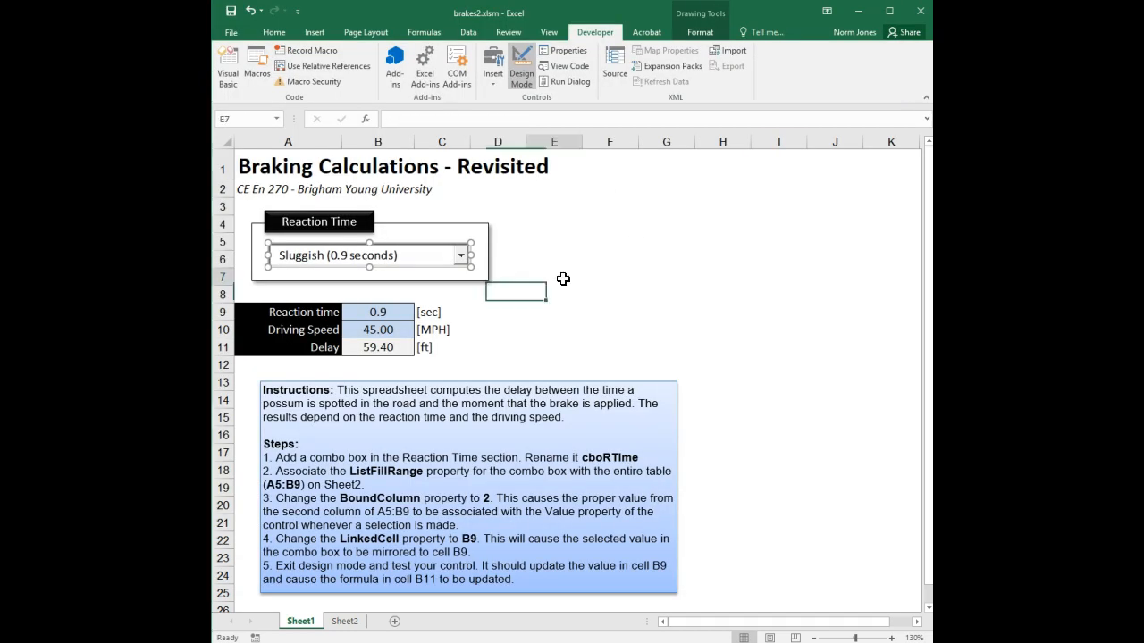